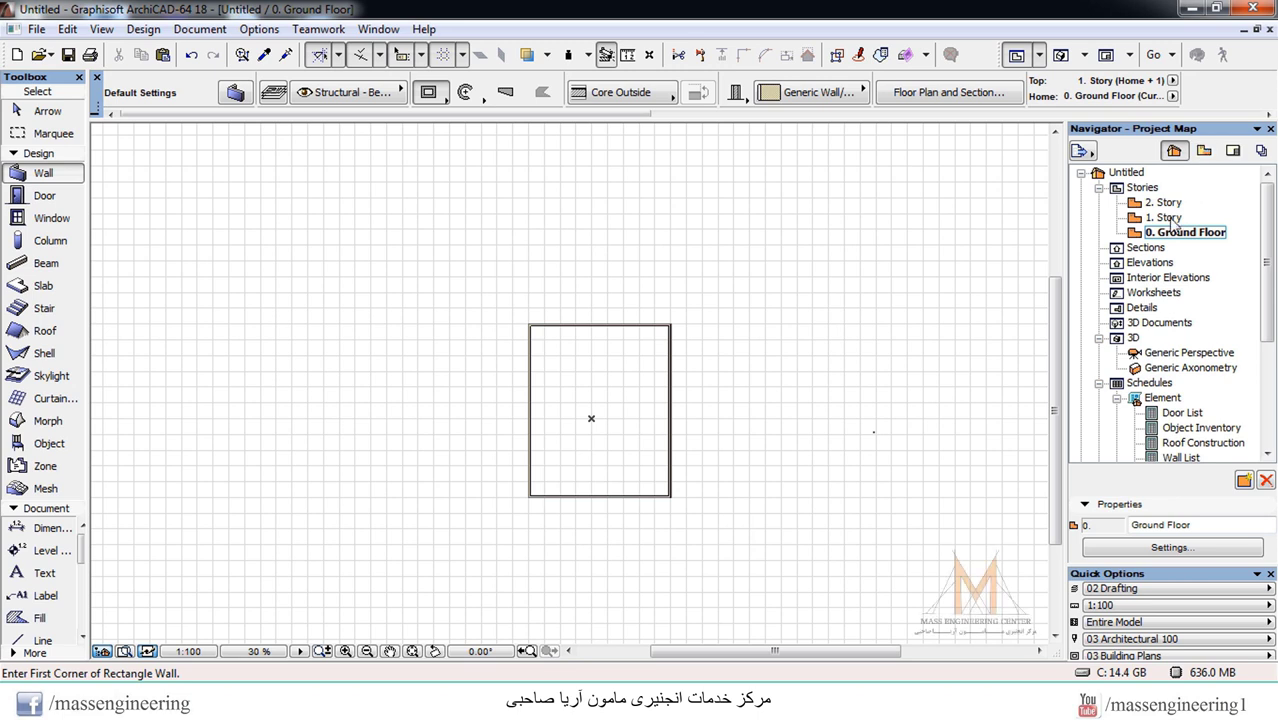
Open 1. Story and delete all the leftover wall pieces on its floor plan
double_click(1165, 217)
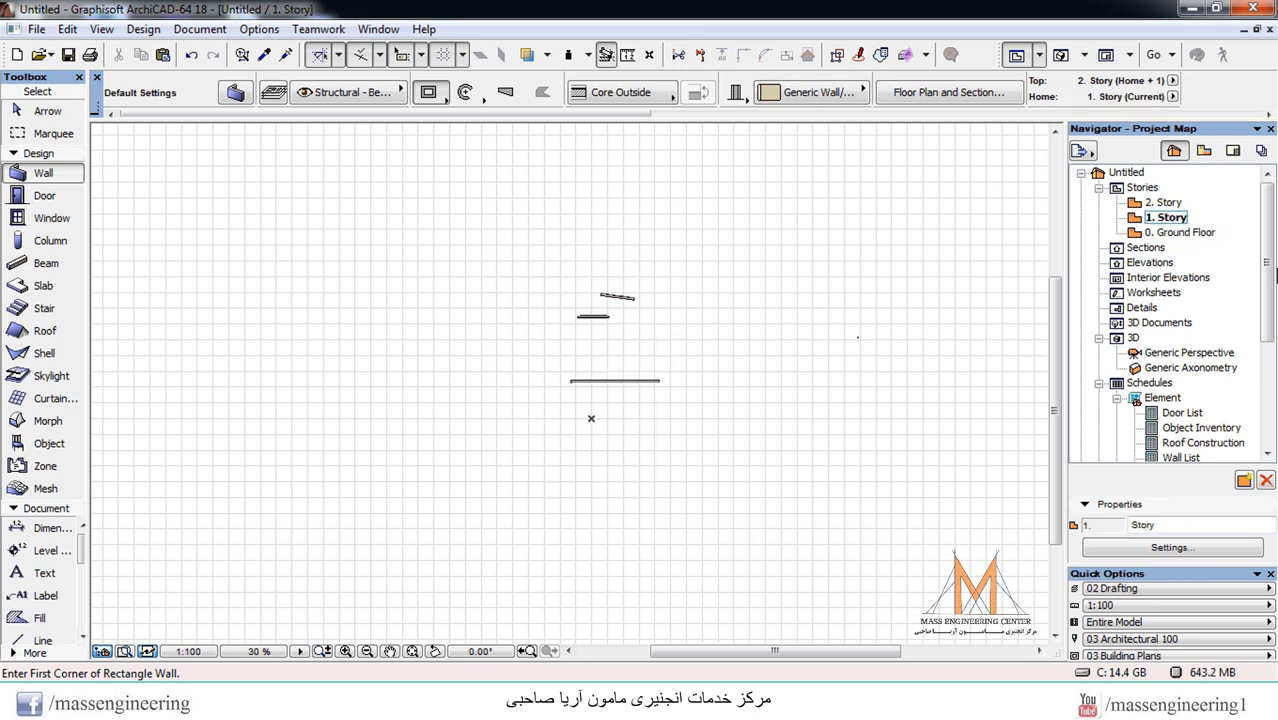
left_click(45, 111)
left_click_drag(754, 272, 372, 480)
key("Delete")
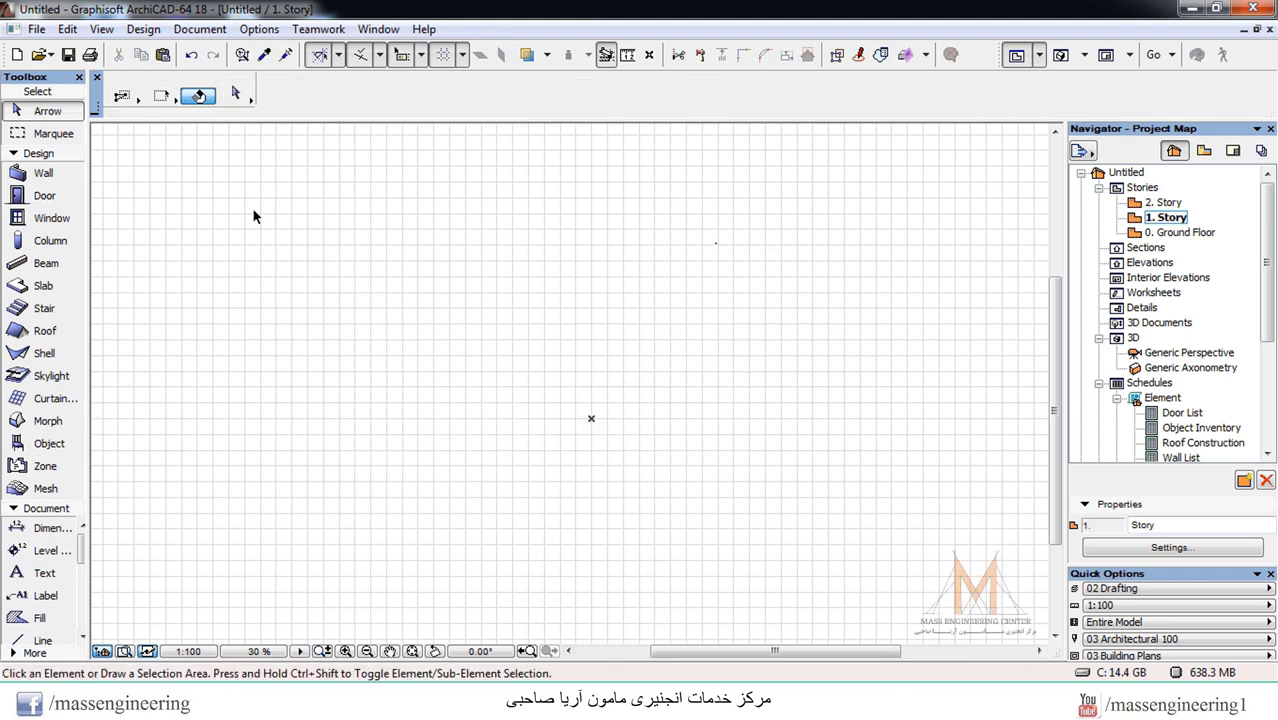
Draw an almost closed circular wall with a radius of about 11300 on 1. Story, using the centerpoint-and-radius method
left_click(42, 175)
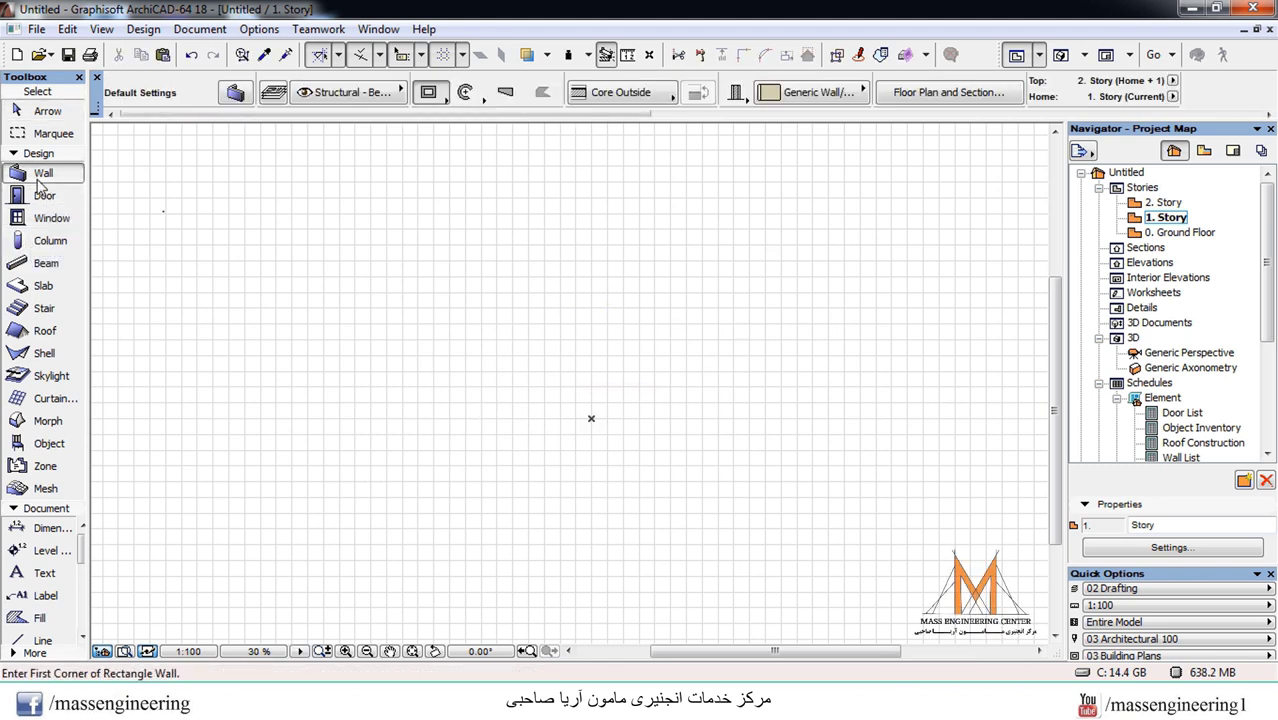
left_click(464, 93)
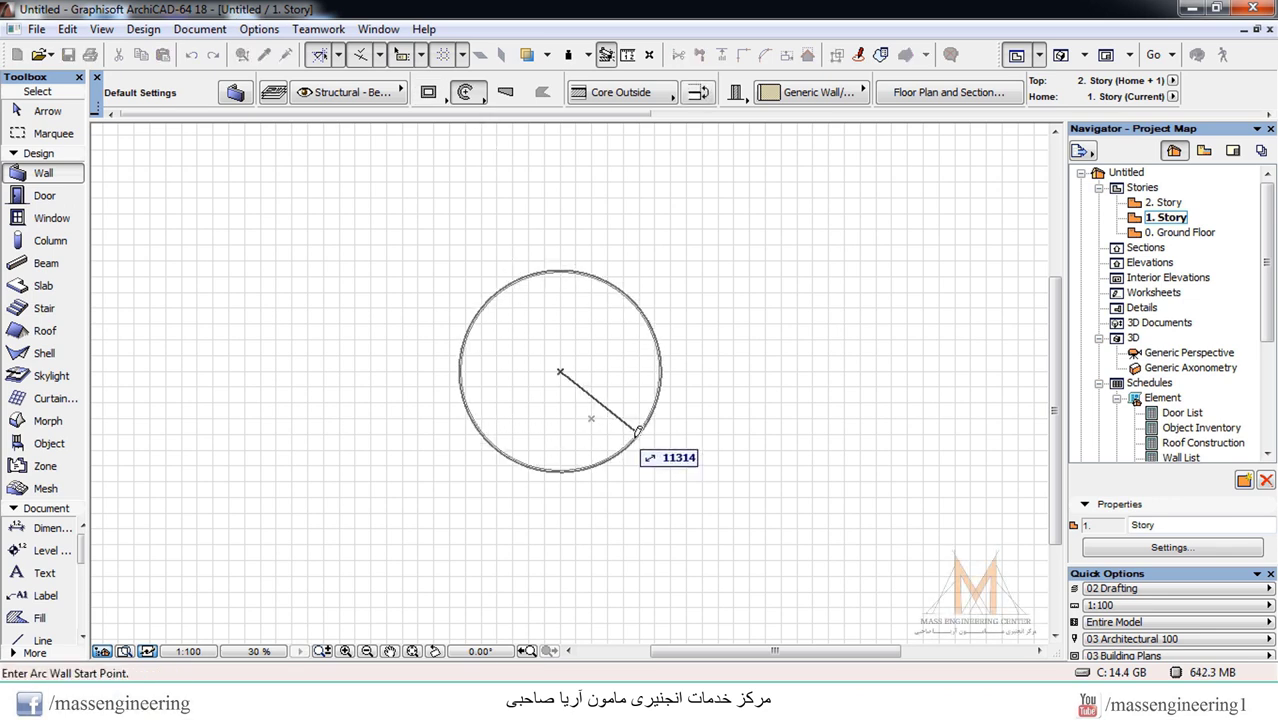
left_click(559, 371)
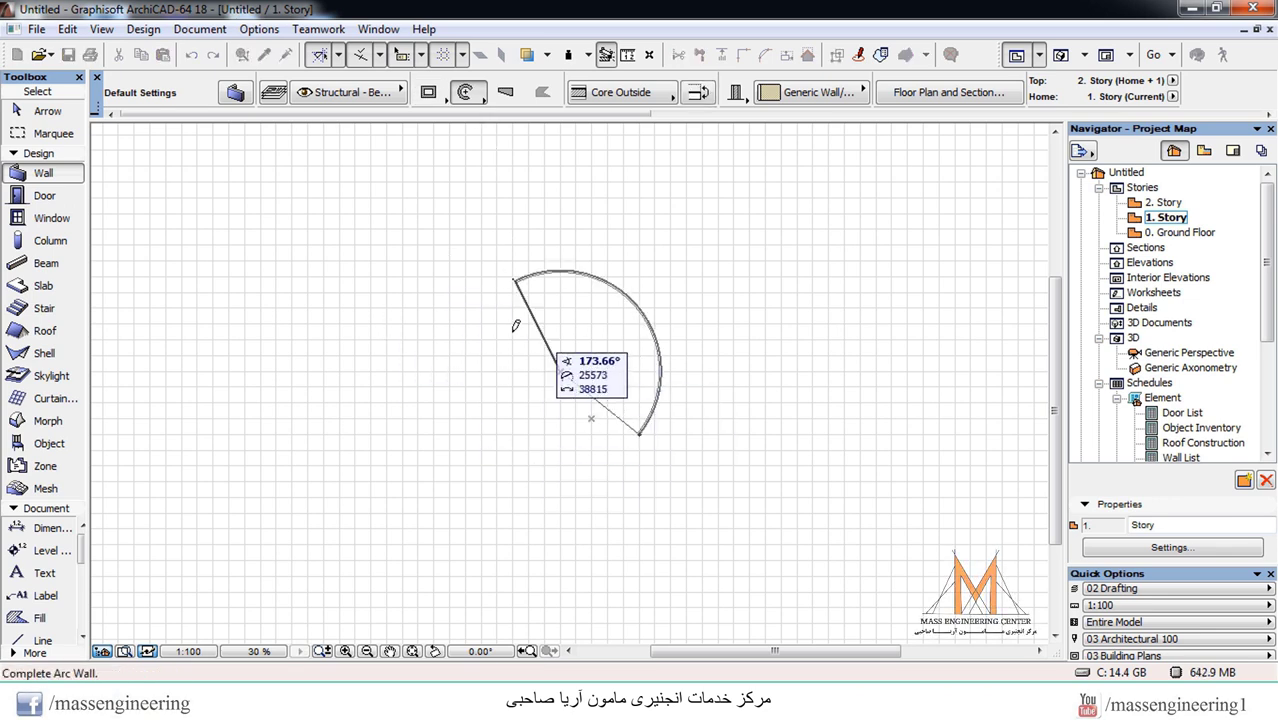
left_click(653, 464)
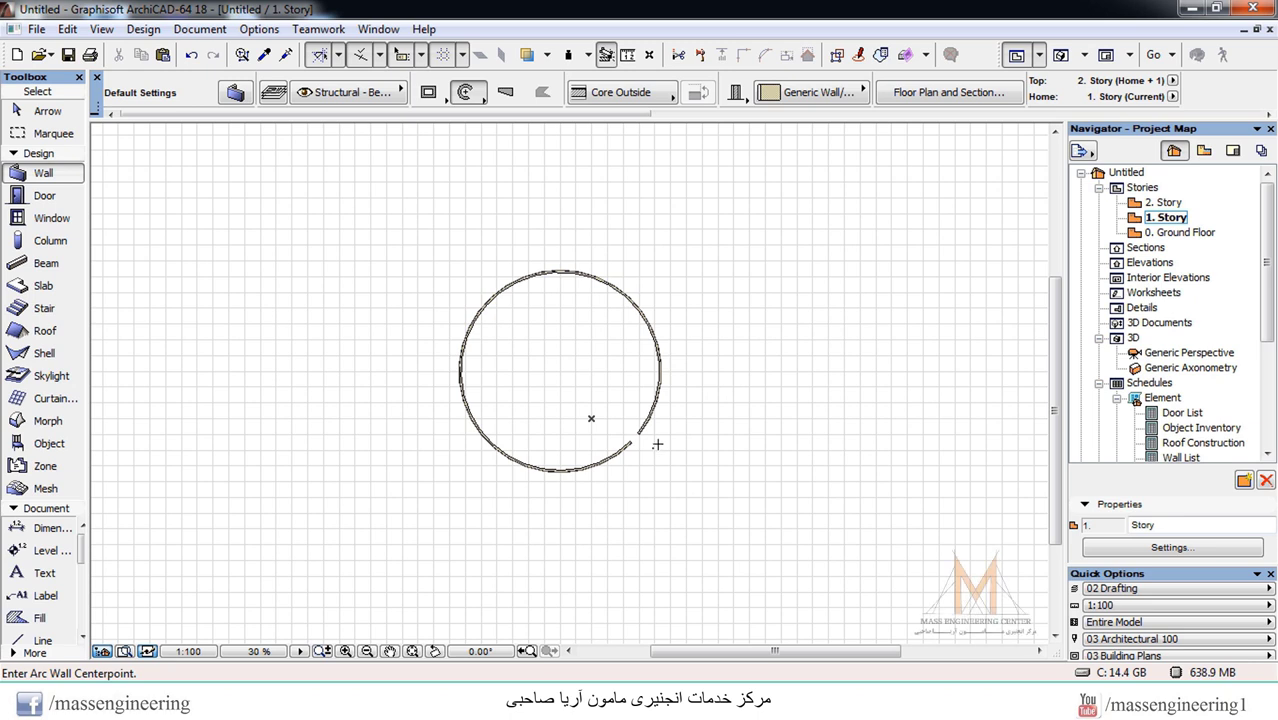
Open 2. Story and draw a roughly square ring of walls around the origin with the rectangle wall geometry
left_click(1163, 202)
double_click(1163, 202)
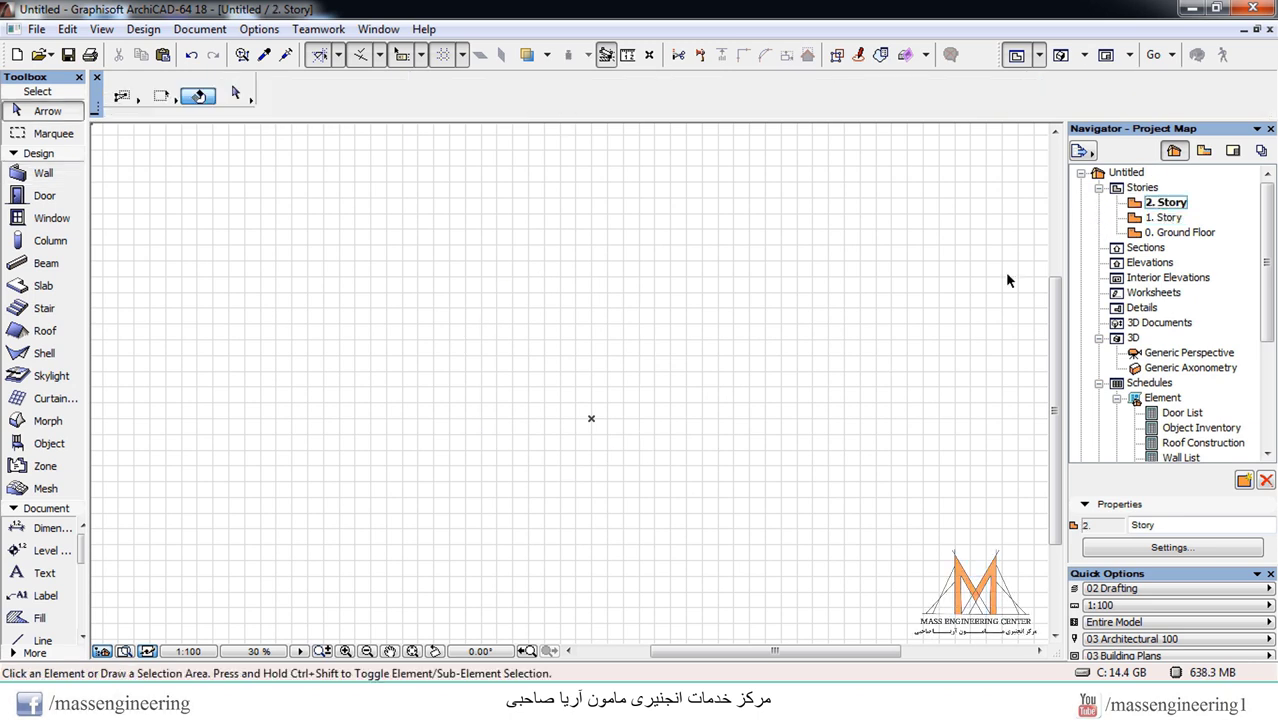
left_click(40, 173)
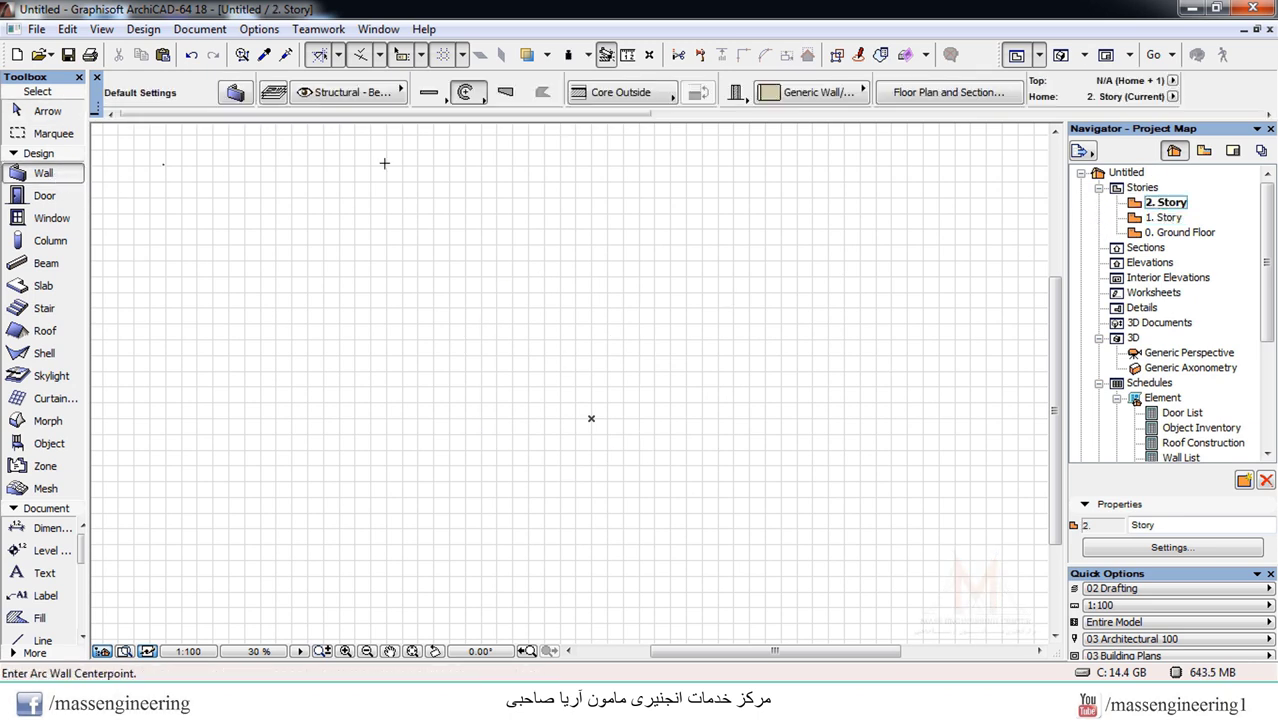
left_click(465, 92)
left_click(428, 92)
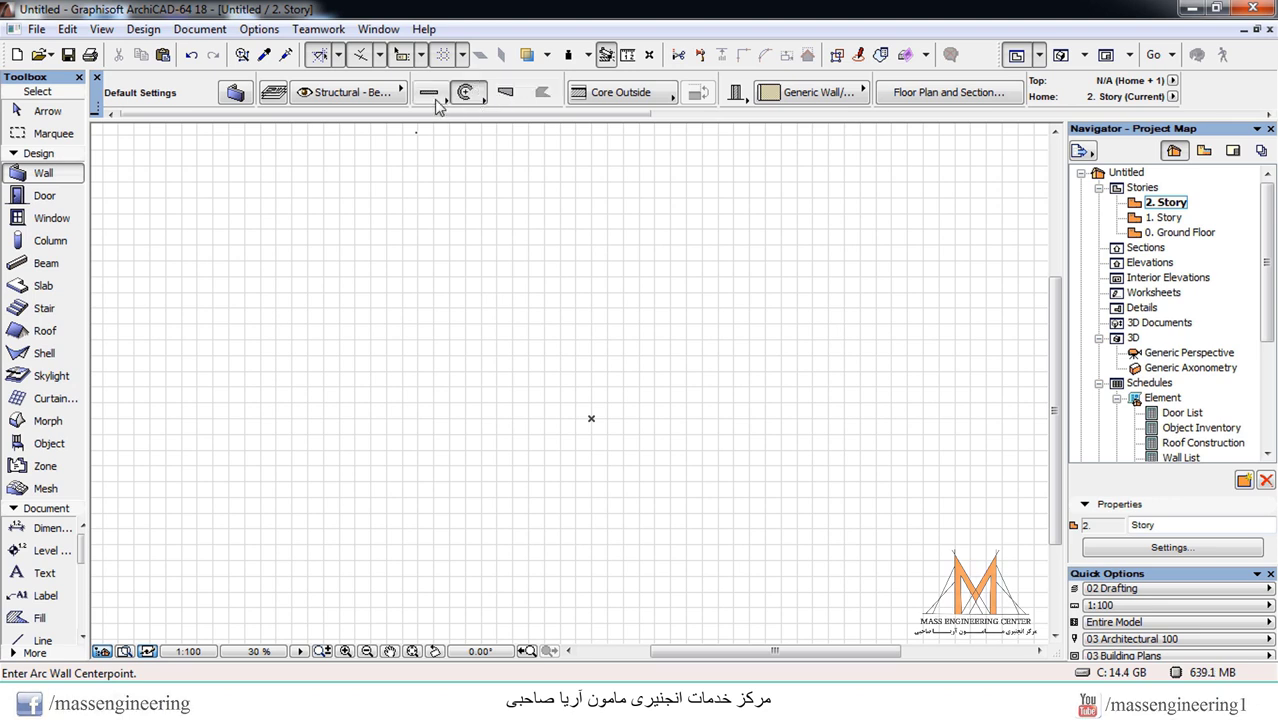
left_click(498, 88)
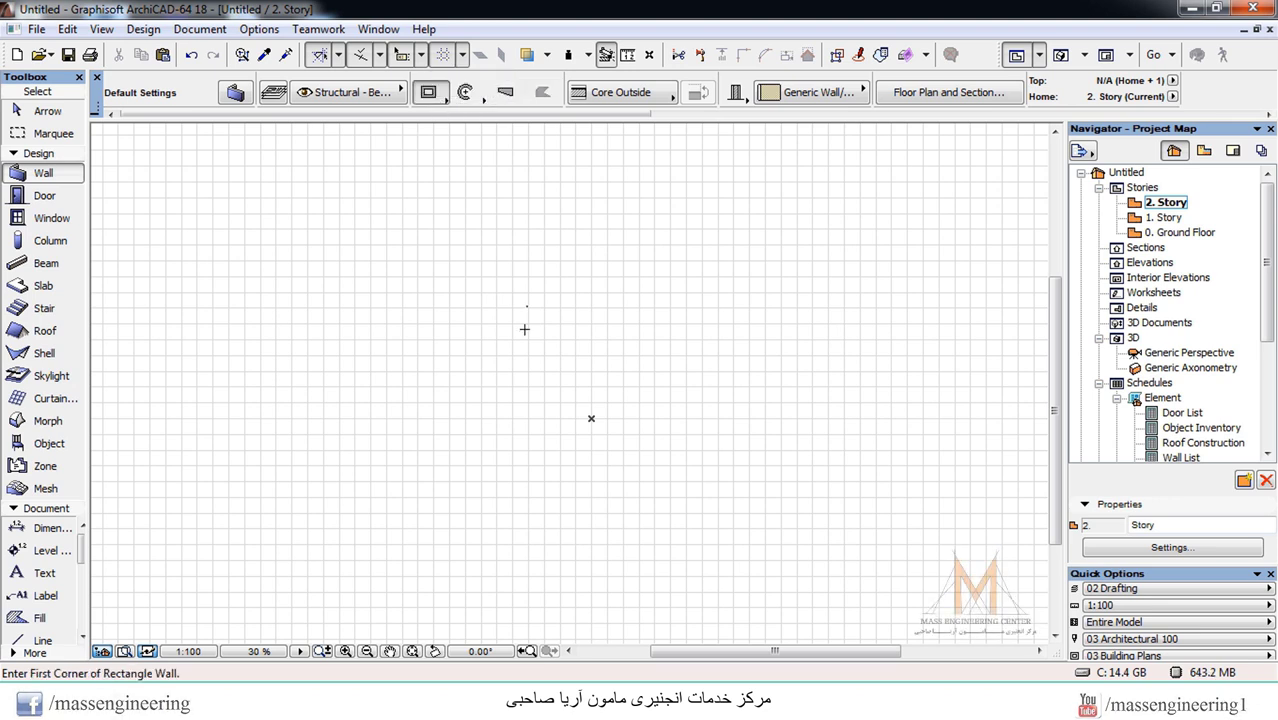
left_click(529, 341)
left_click(689, 495)
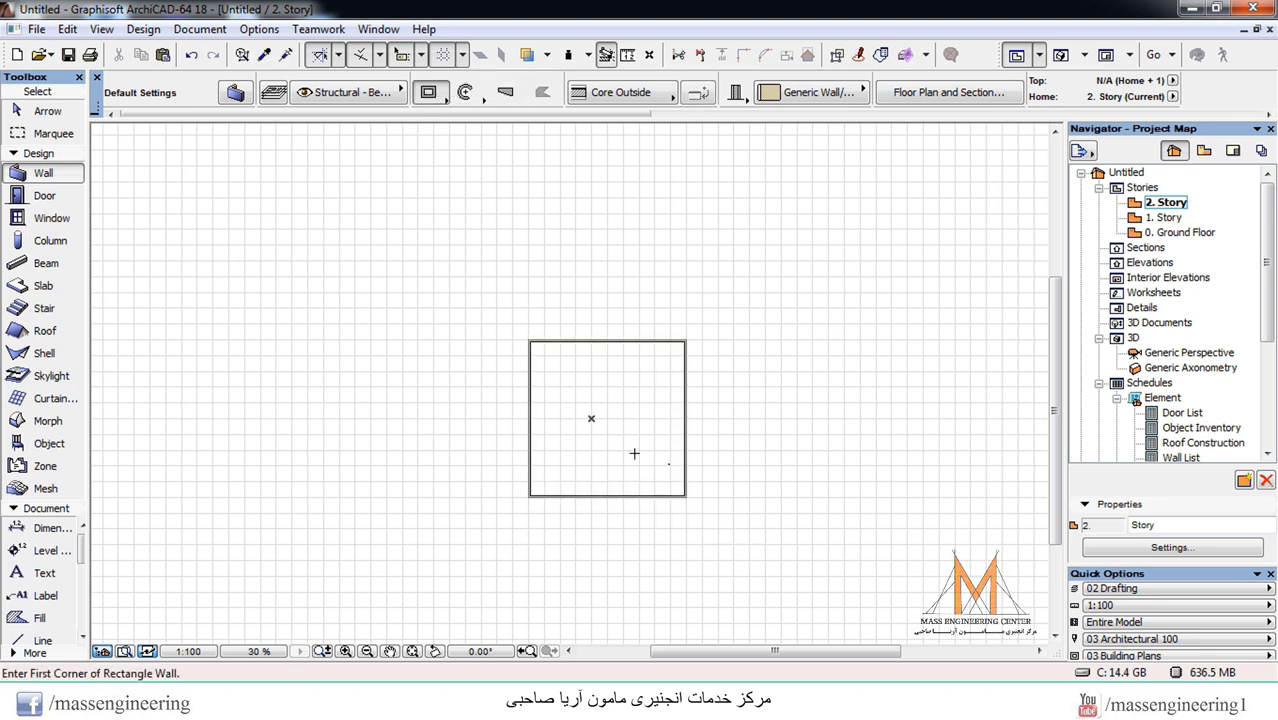
Check the other stories' plans, and on 2. Story draw two sloping straight walls from the square's upper corners meeting at a central peak
key("shift")
double_click(1165, 232)
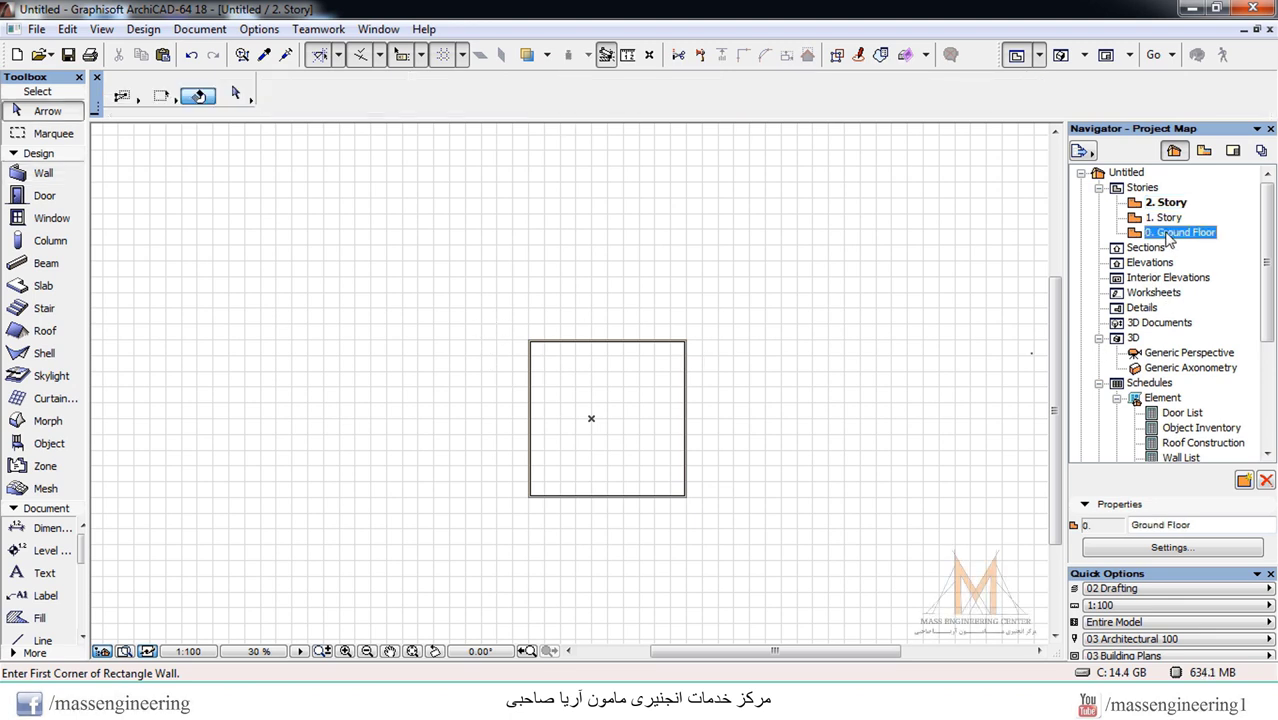
double_click(1163, 217)
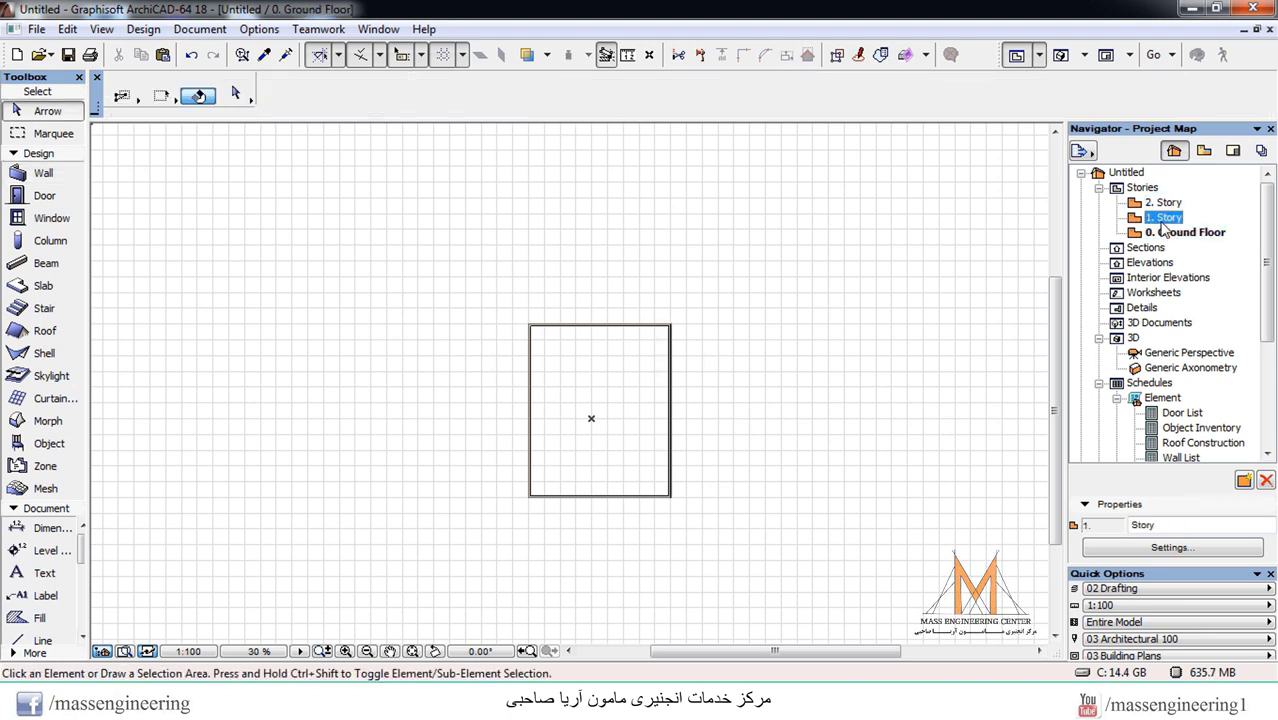
double_click(1164, 202)
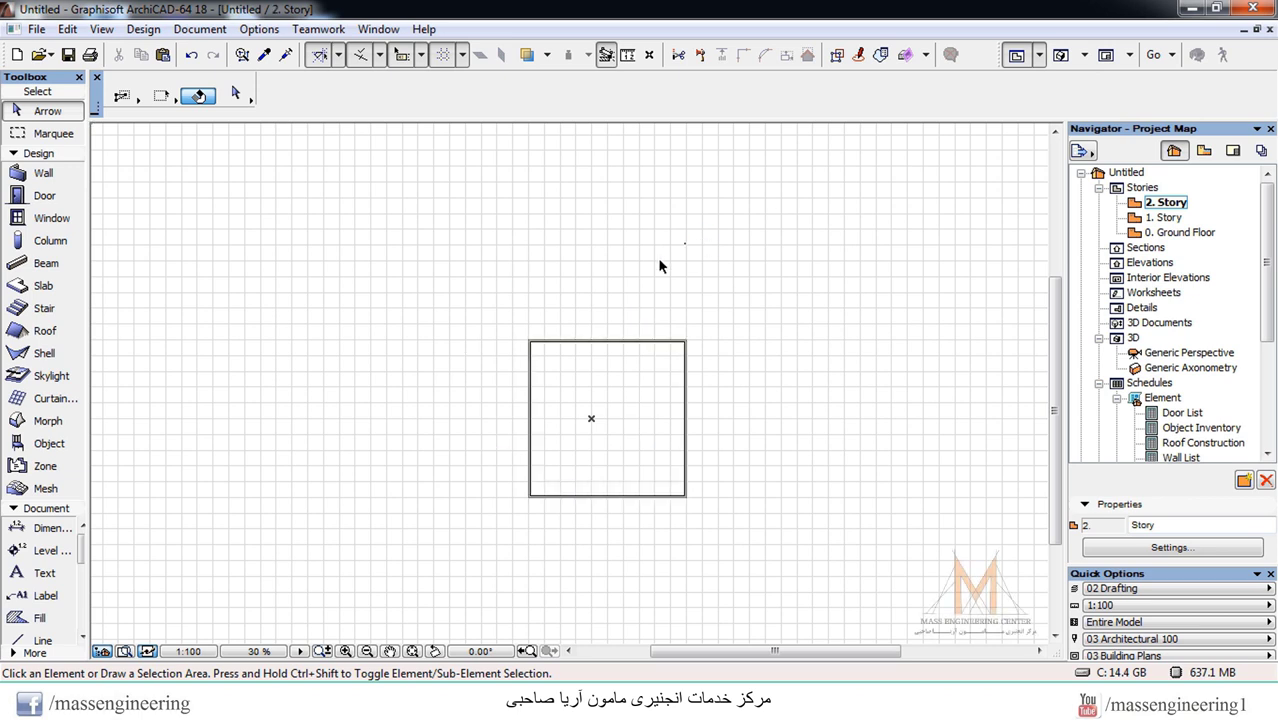
left_click(43, 173)
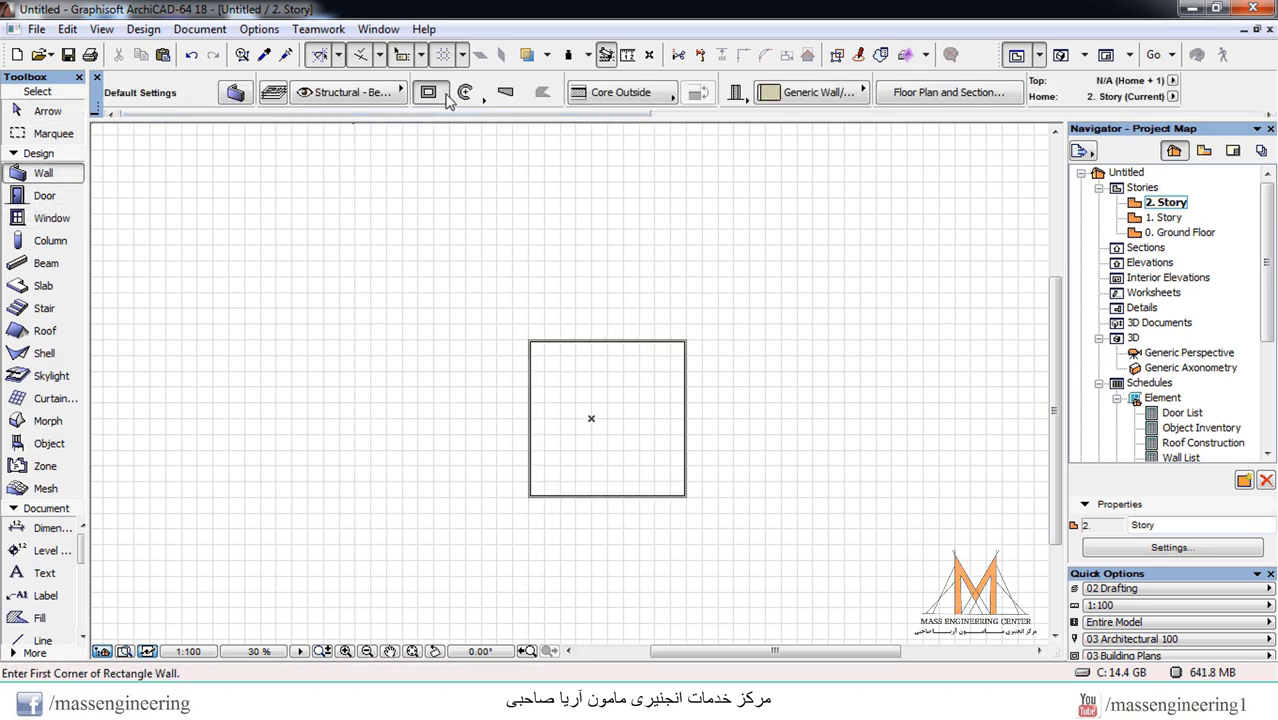
left_click(446, 97)
left_click(452, 78)
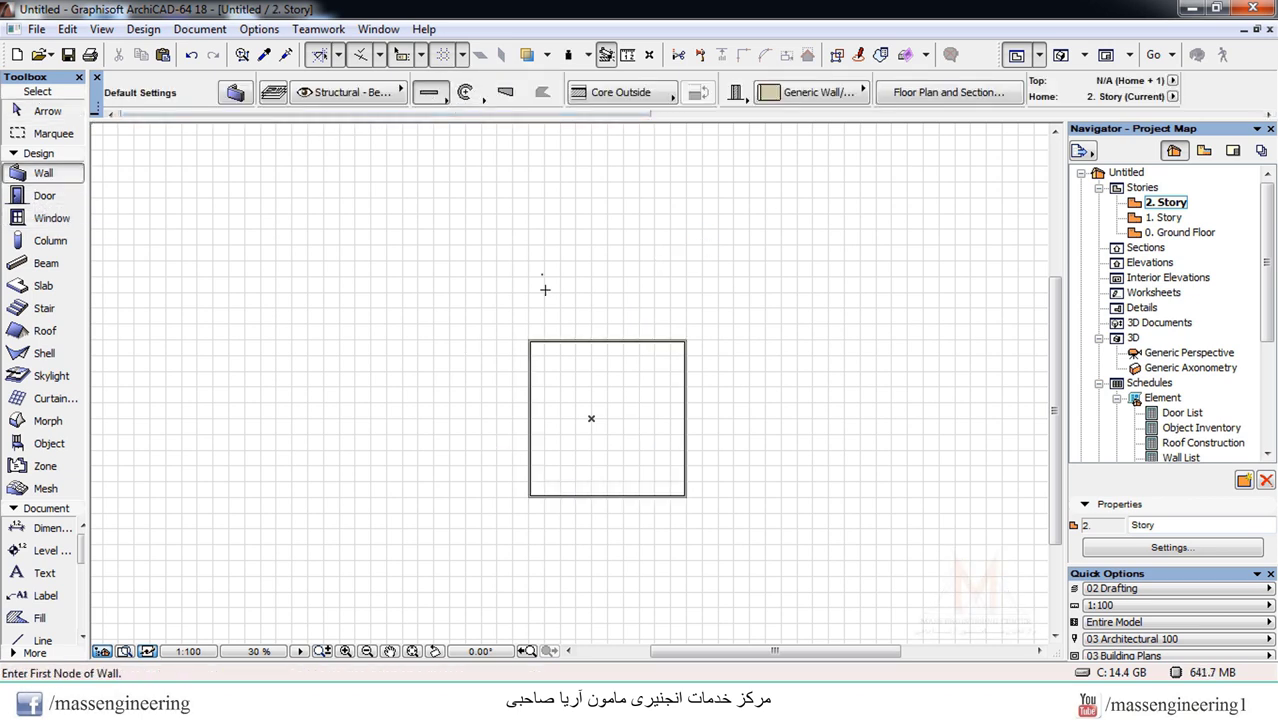
left_click(529, 341)
left_click(608, 274)
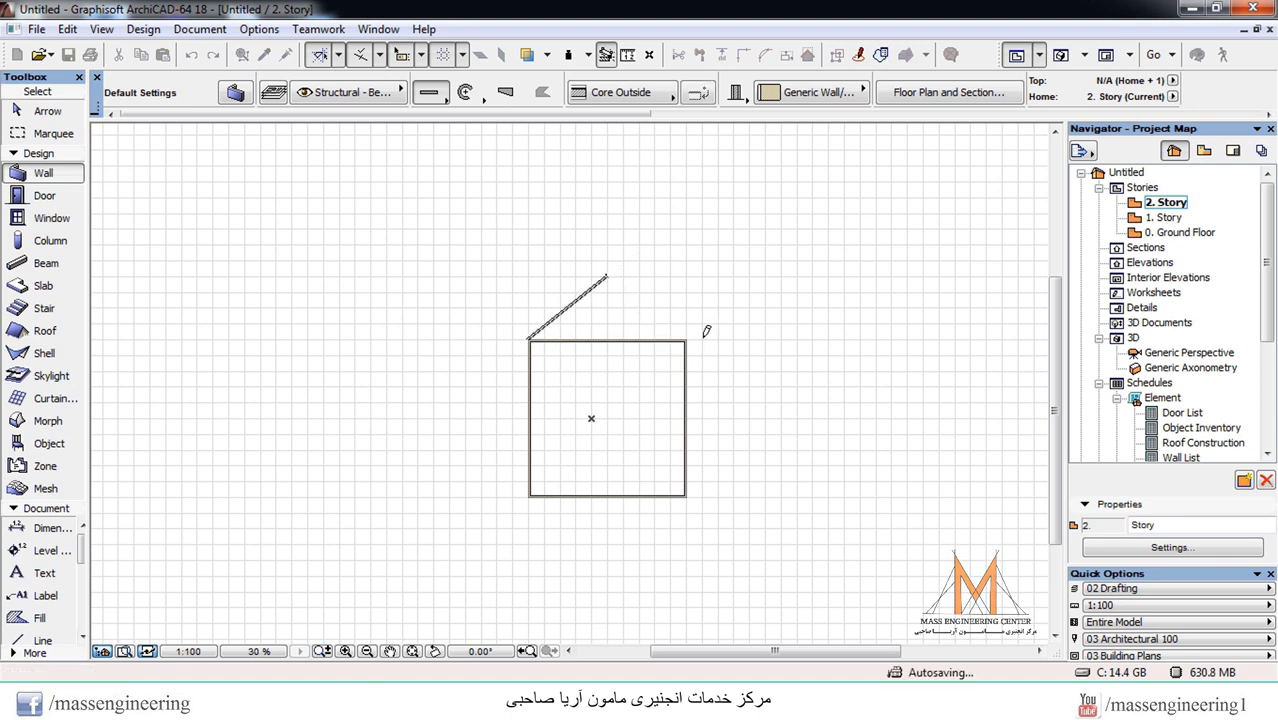
left_click(686, 340)
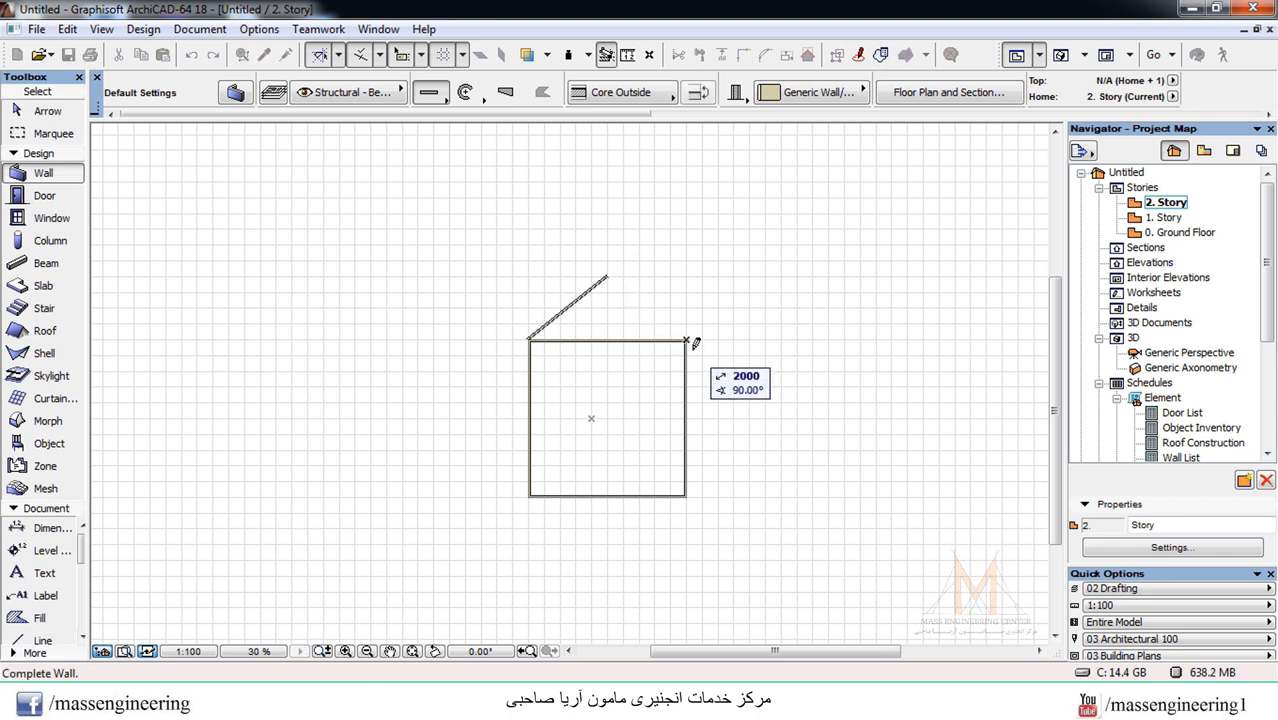
left_click(606, 276)
key("Escape")
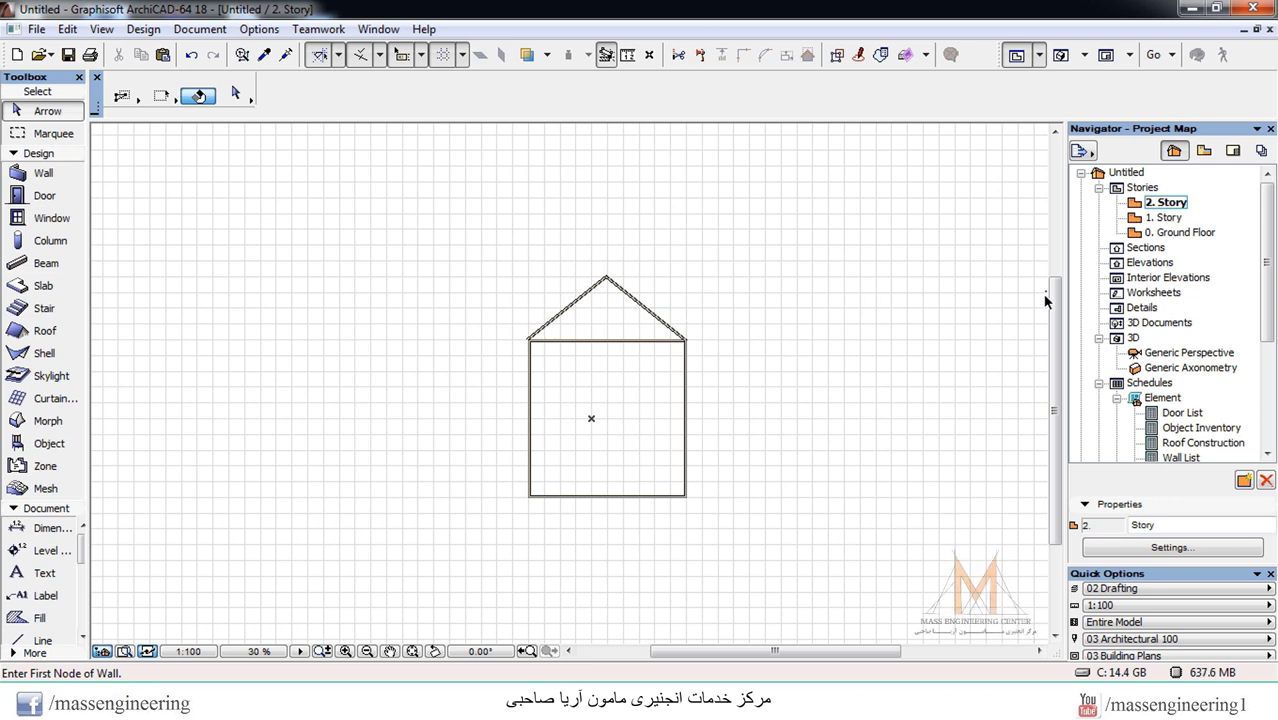
Turn on the trace reference on 1. Story and view the reference from 2. Story as well
left_click(1172, 217)
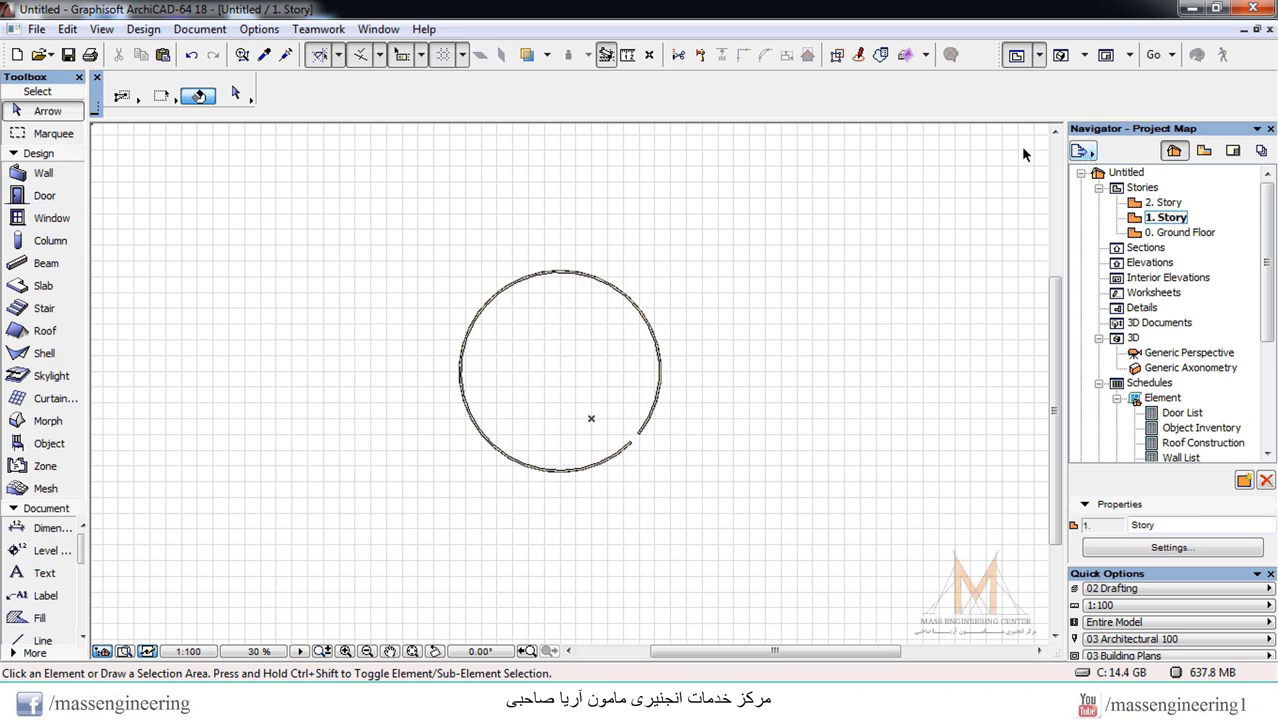
left_click(527, 55)
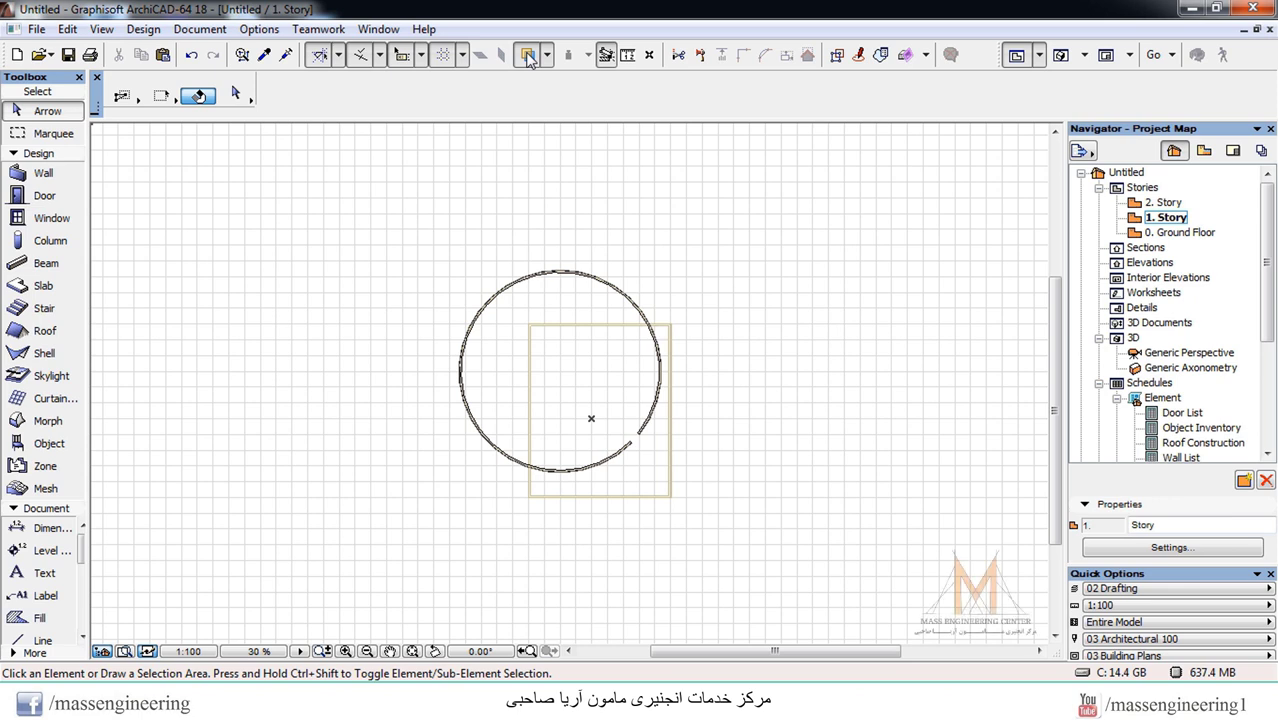
left_click(1165, 202)
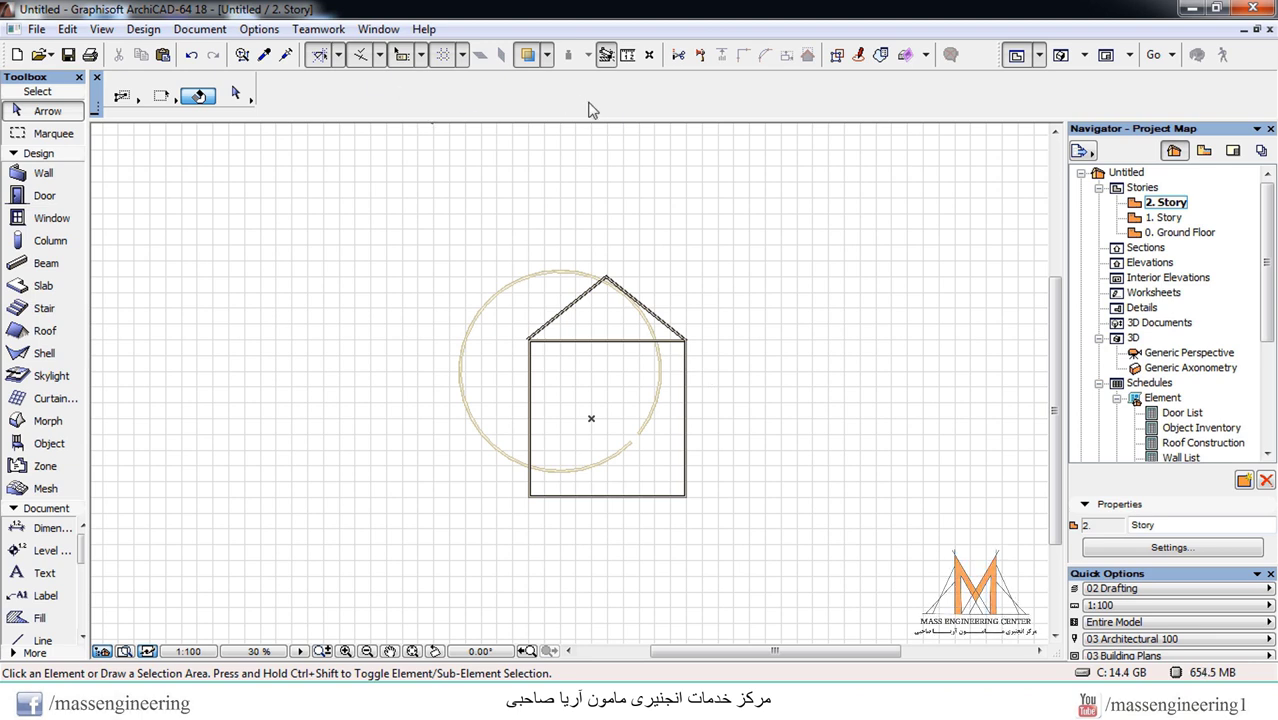
Choose 0. Ground Floor as the trace reference for 2. Story, moving the selection dialog clear of the plan
left_click(548, 56)
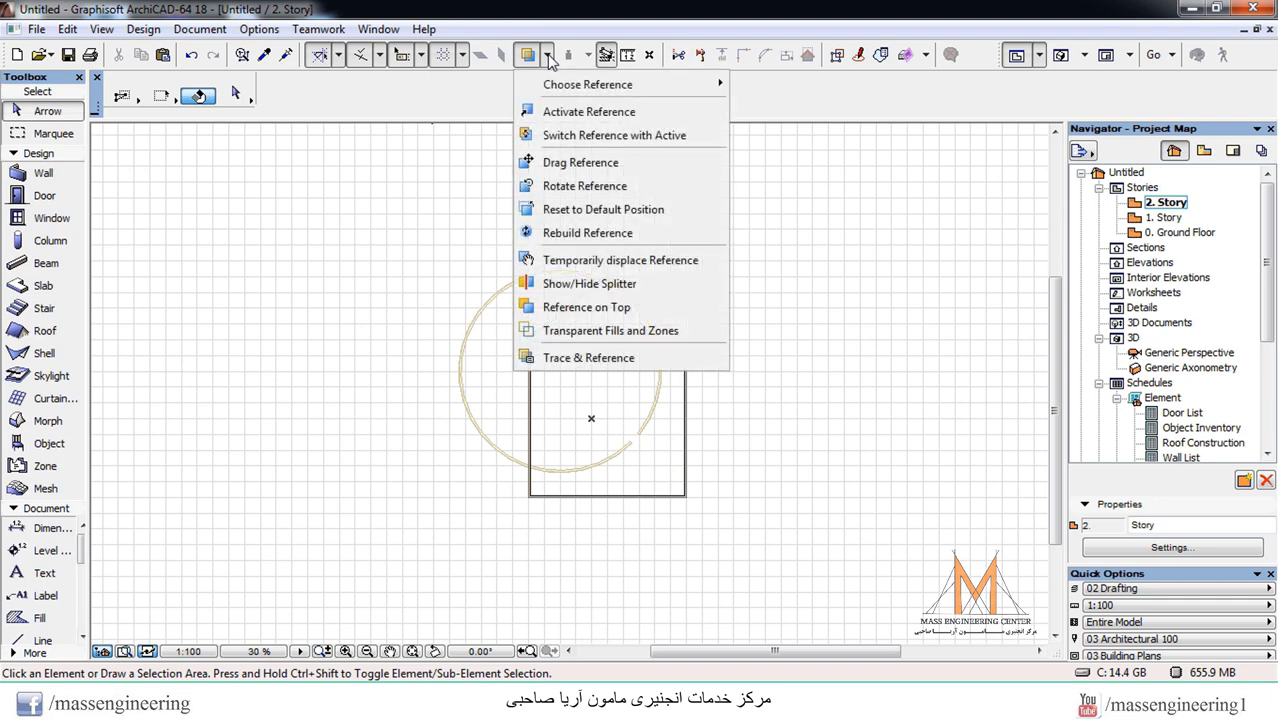
mouse_move(566, 88)
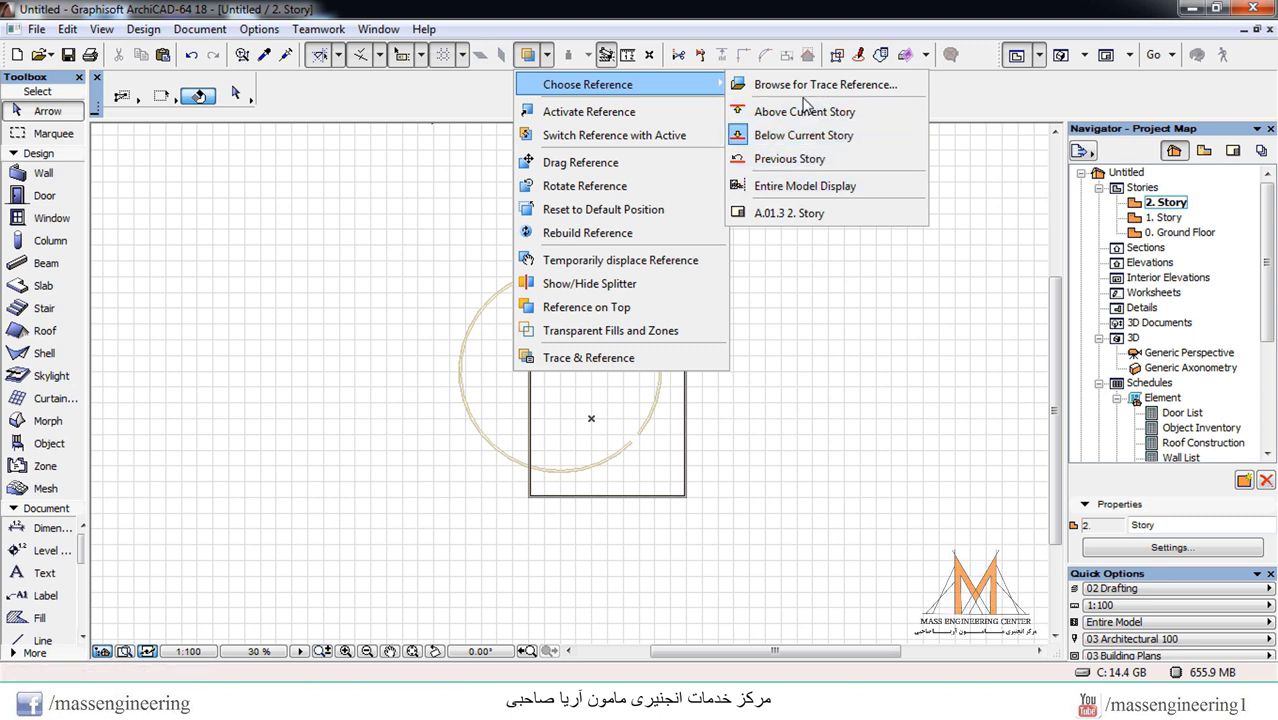
left_click(806, 90)
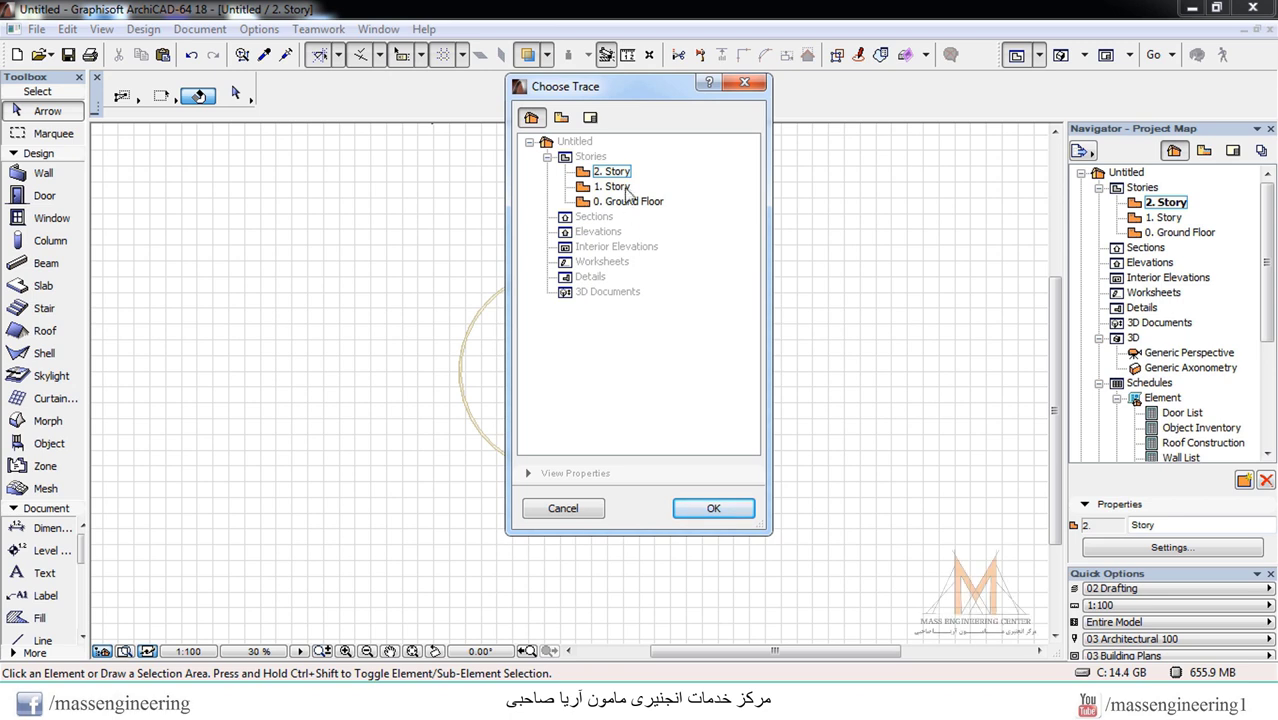
left_click_drag(643, 82, 901, 157)
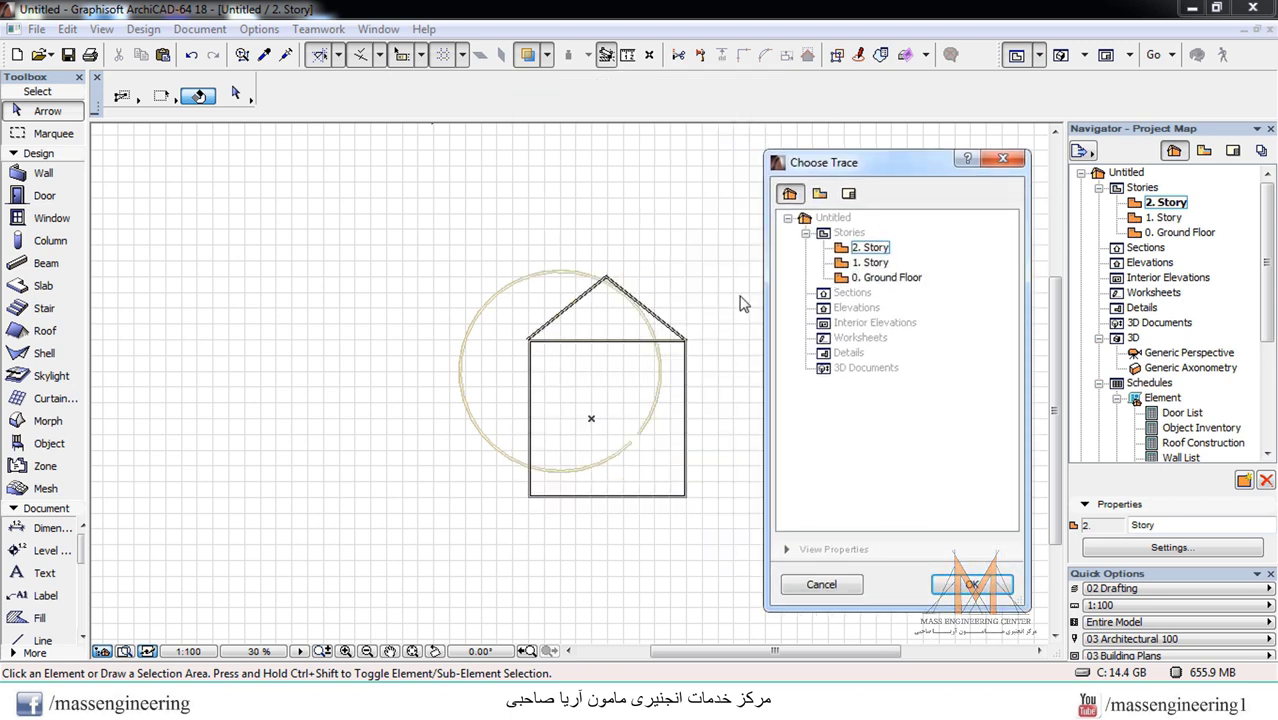
left_click(879, 278)
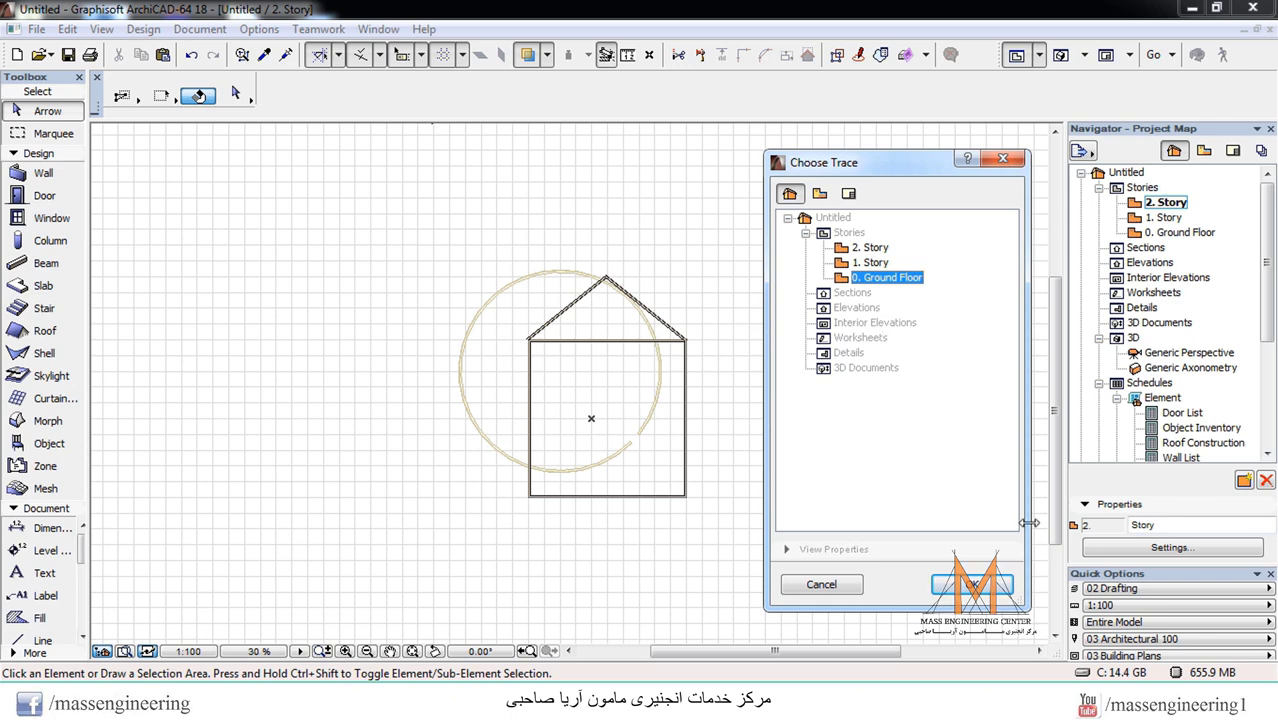
left_click(972, 584)
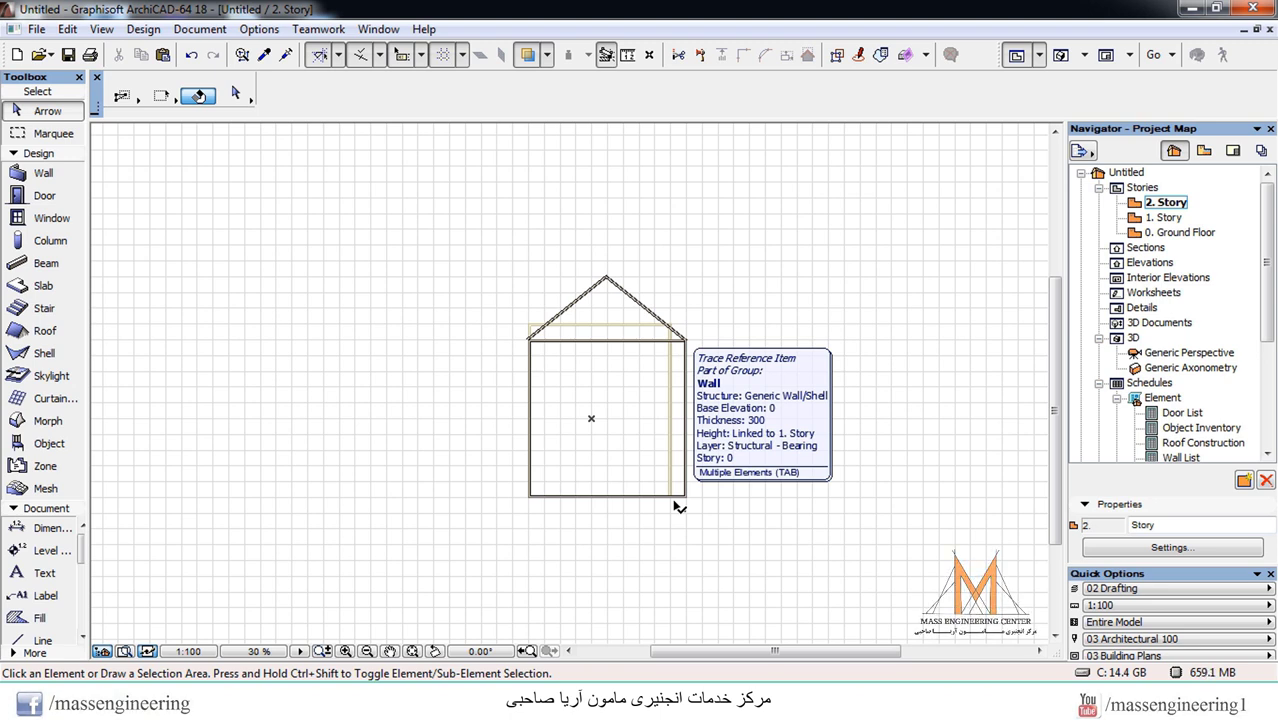
left_click(546, 57)
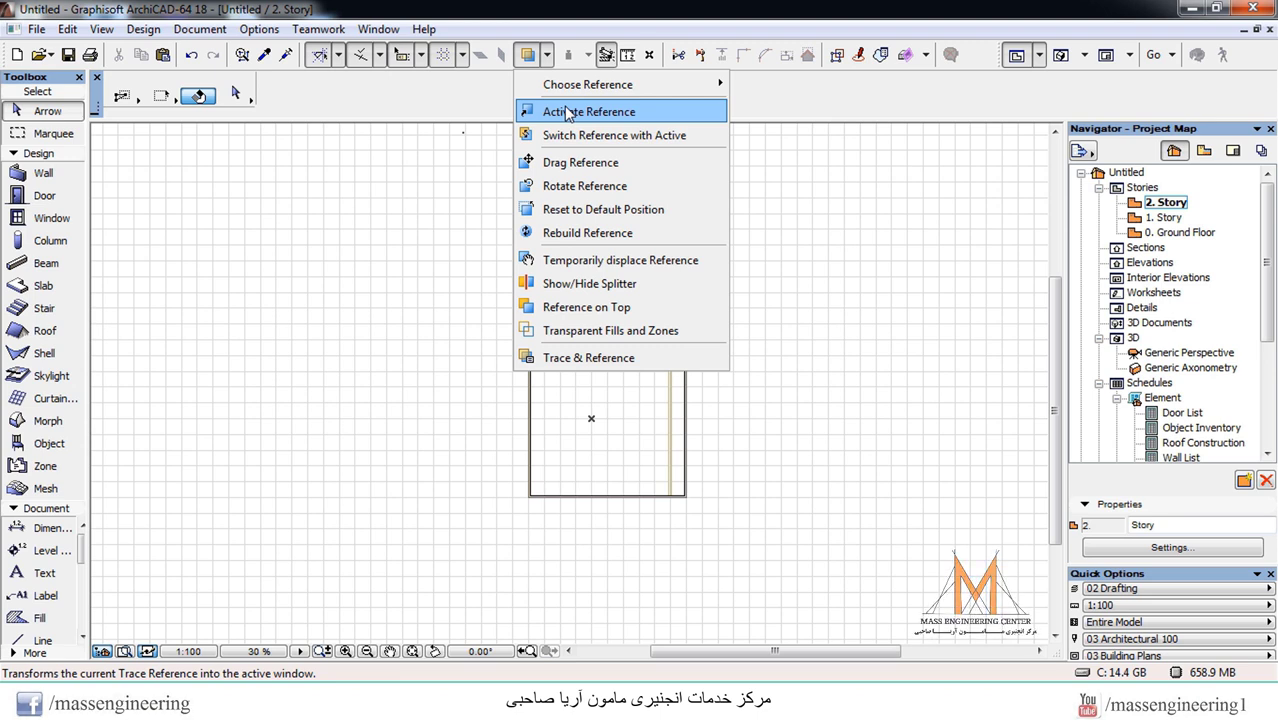
left_click(565, 179)
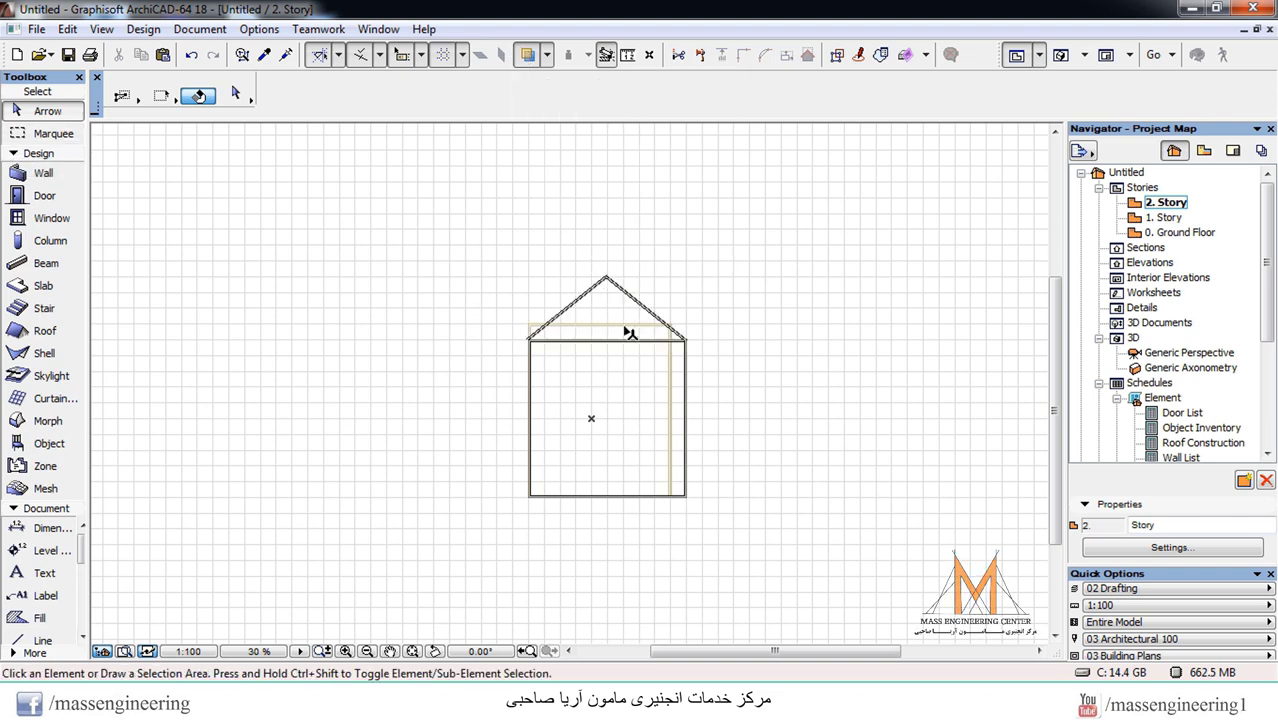
scroll(602, 324, "up", 1)
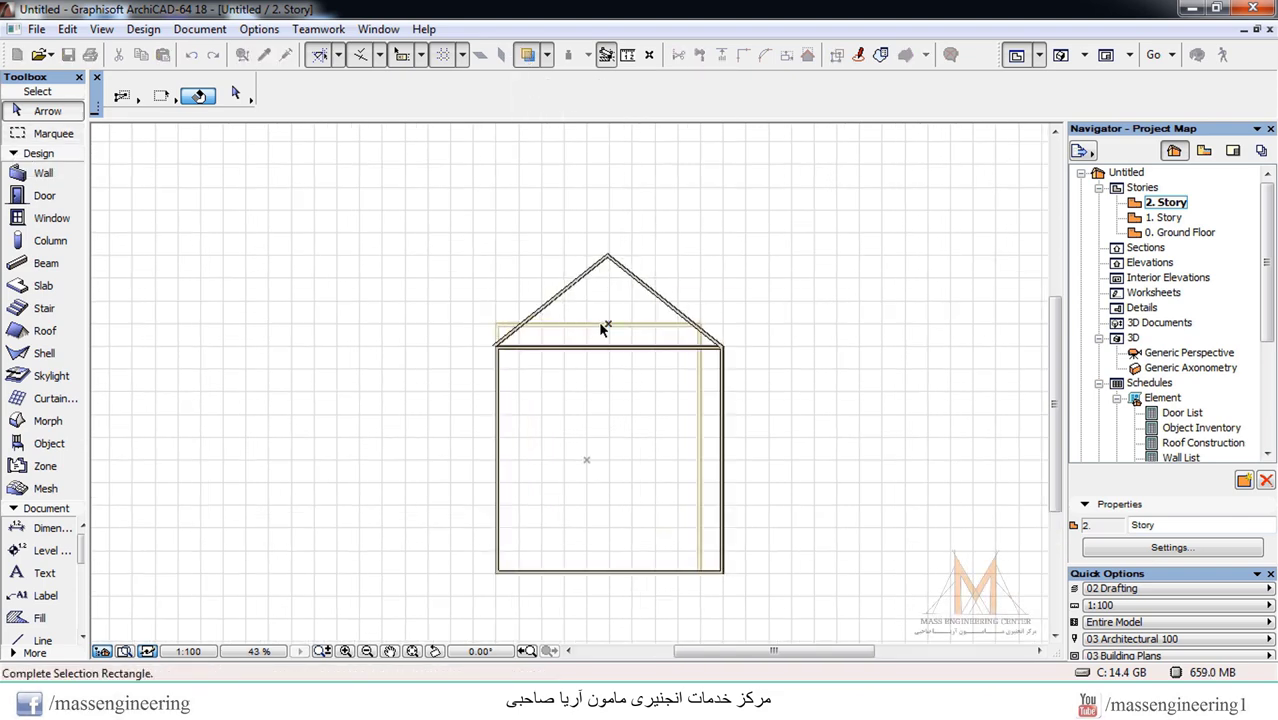
scroll(598, 320, "up", 1)
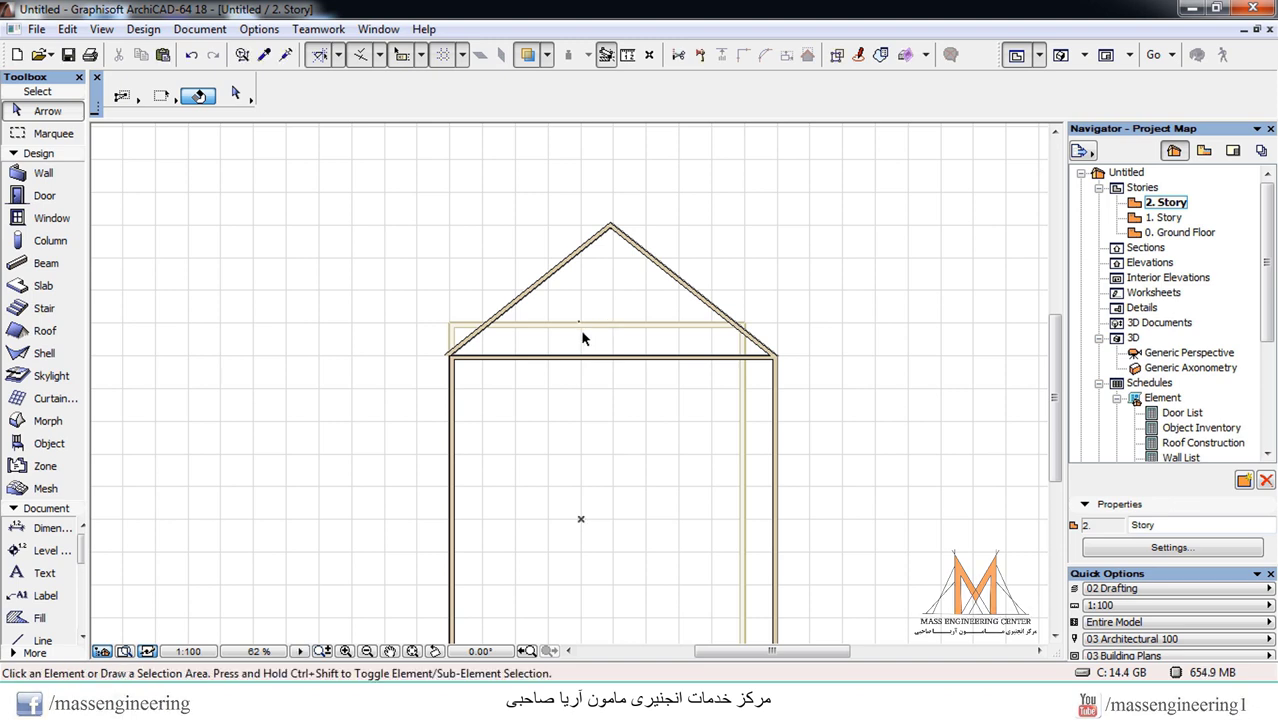
left_click(609, 319)
Activate the Ground Floor trace reference as the current plan with the Activate Reference command
left_click(547, 55)
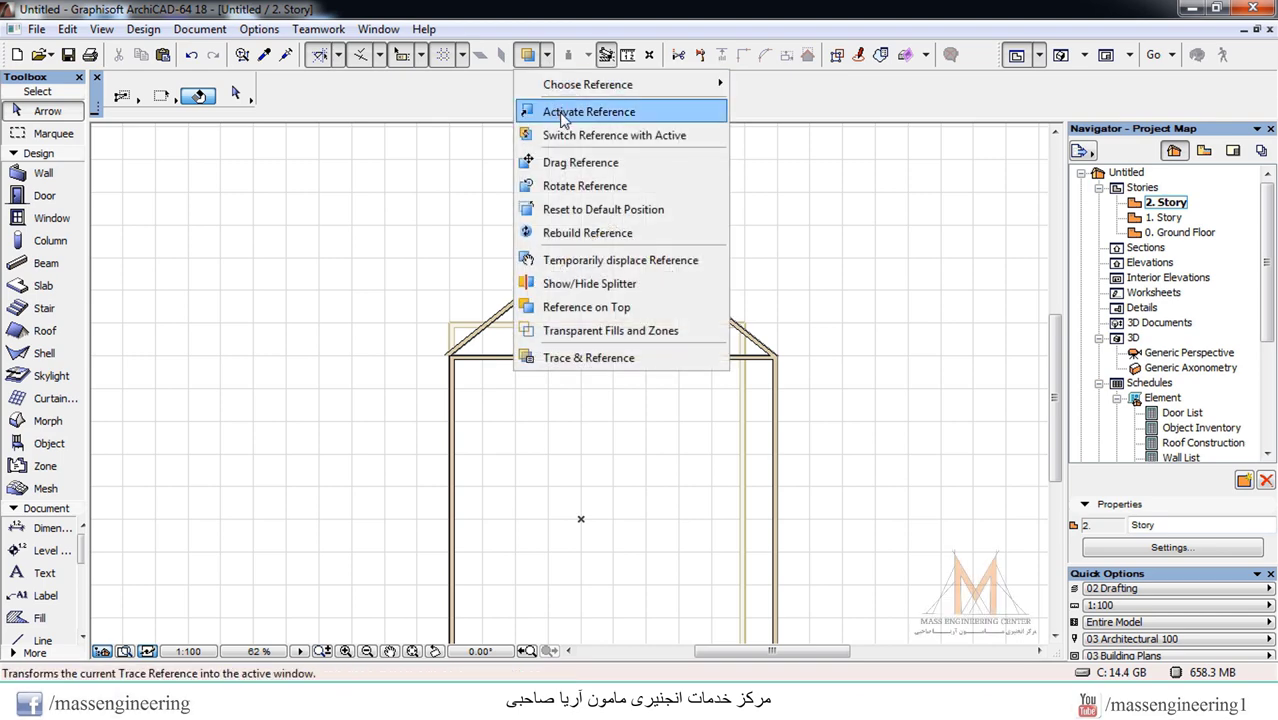
left_click(563, 116)
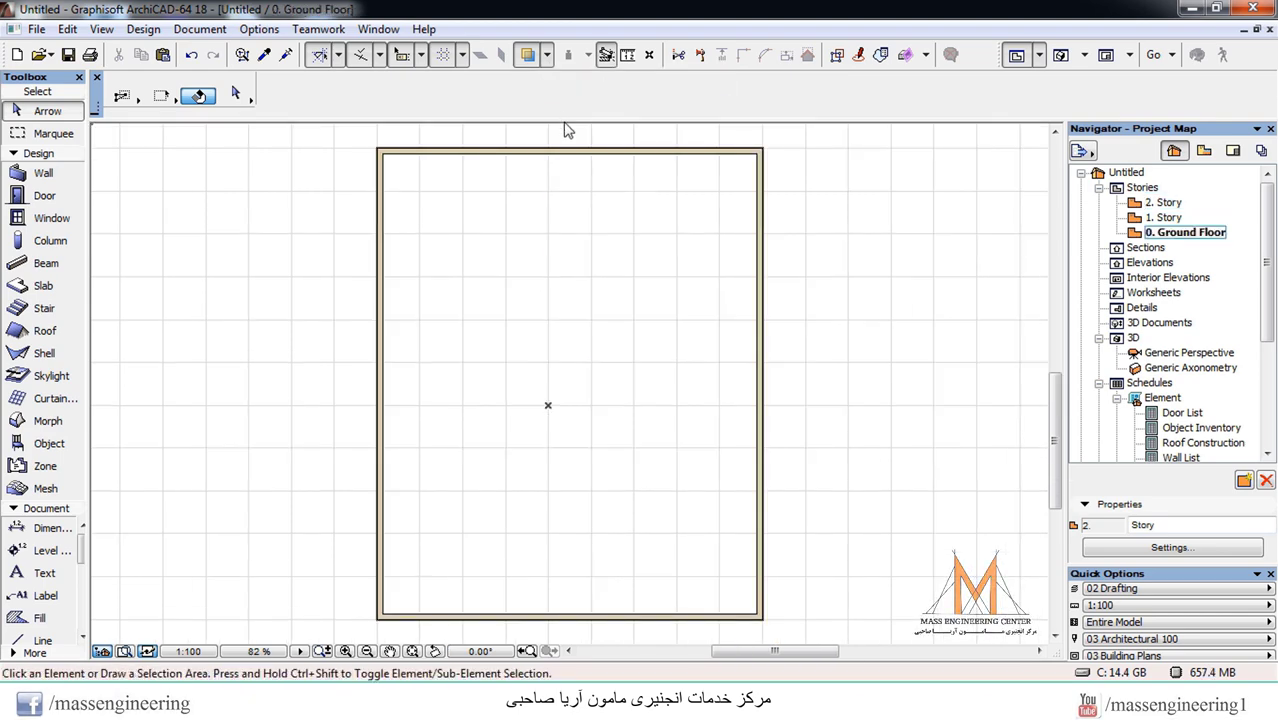
scroll(644, 292, "down", 3)
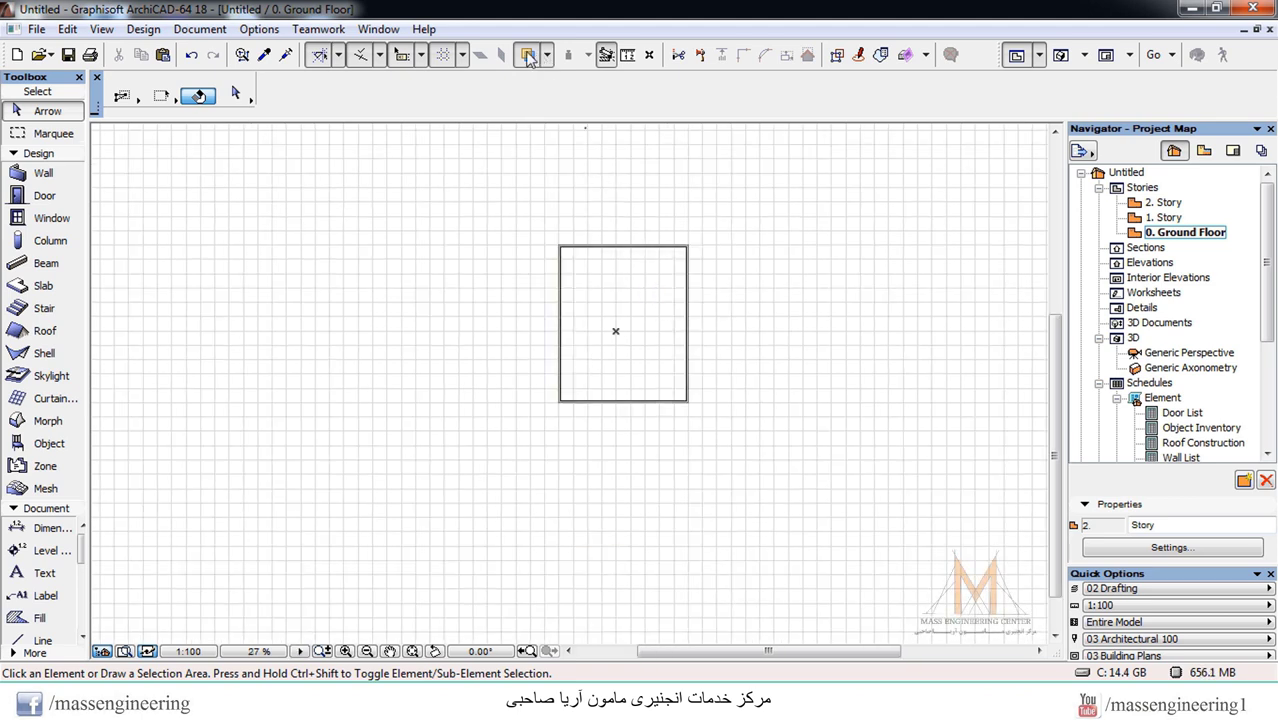
Open 1. Story and use Switch Reference with Active to swap it with the Ground Floor reference and back
left_click(1164, 219)
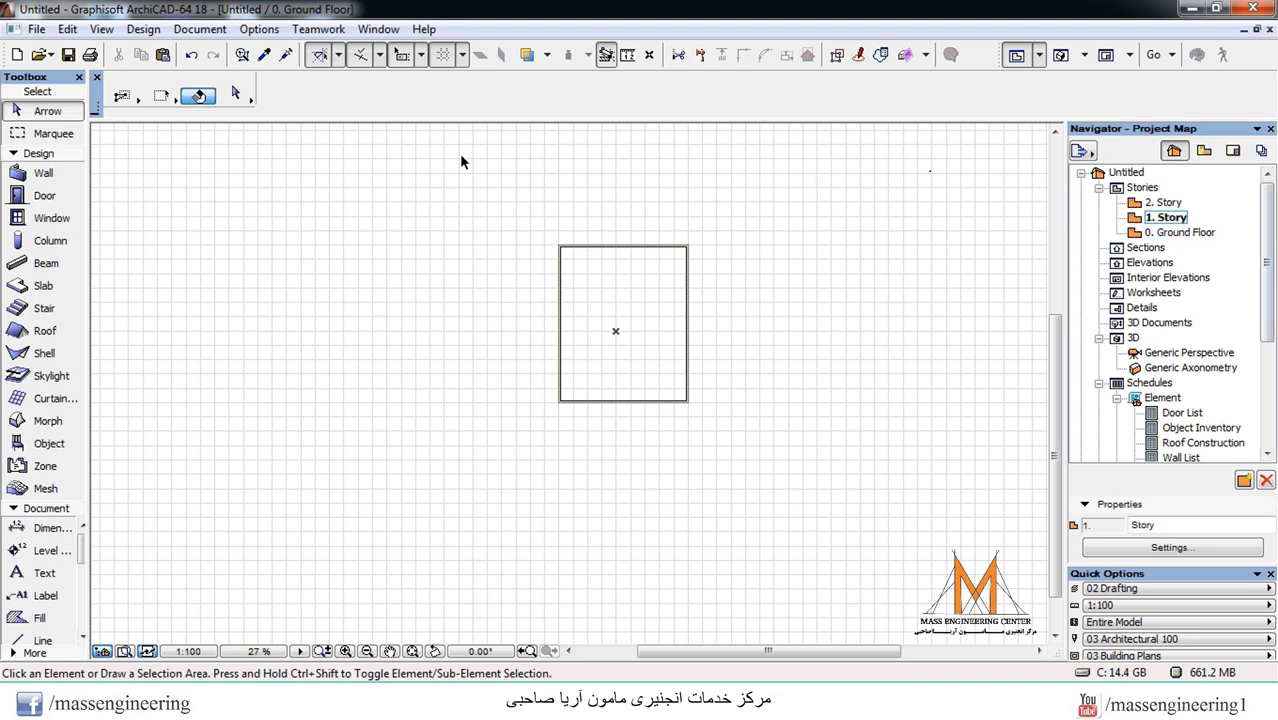
left_click(547, 55)
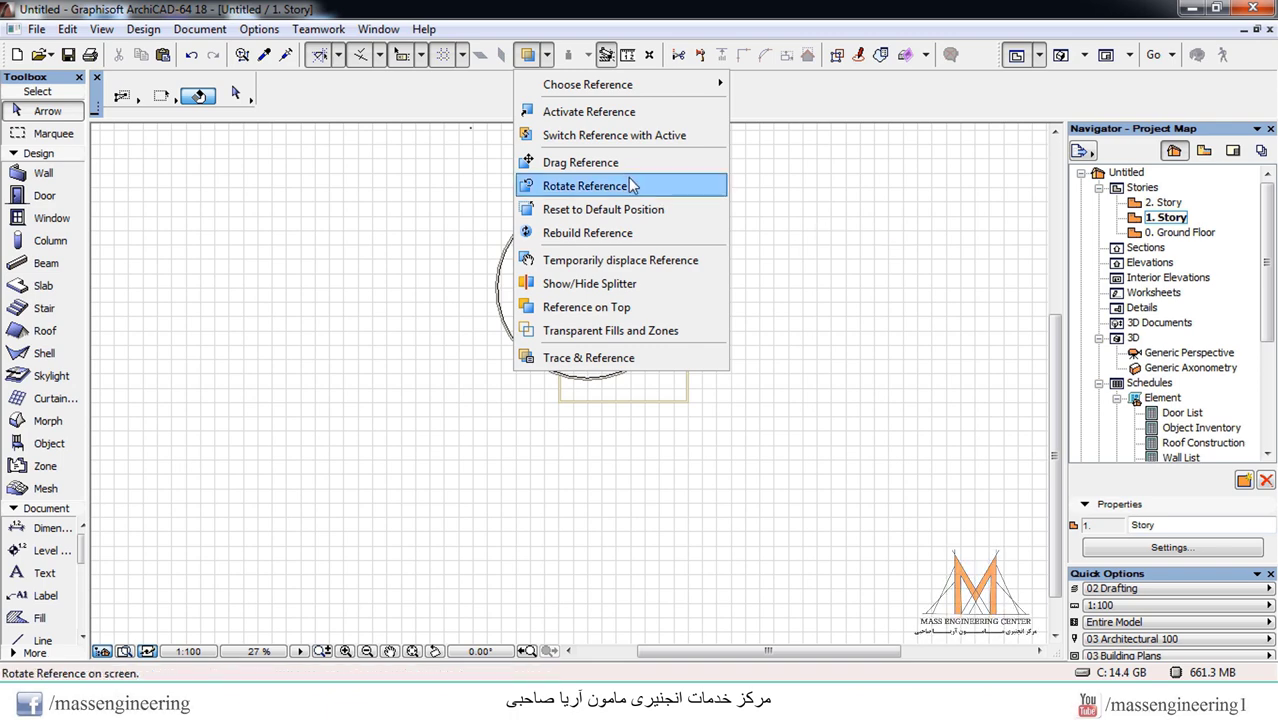
left_click(600, 135)
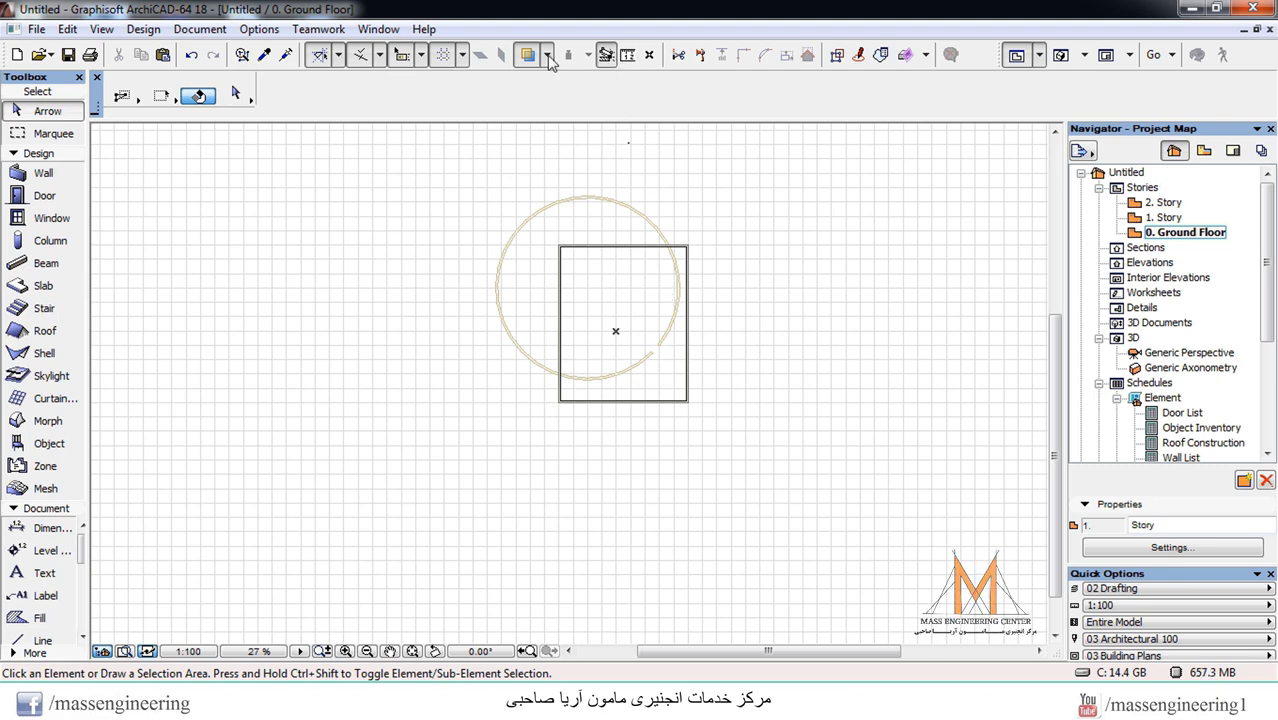
left_click(605, 56)
left_click(560, 133)
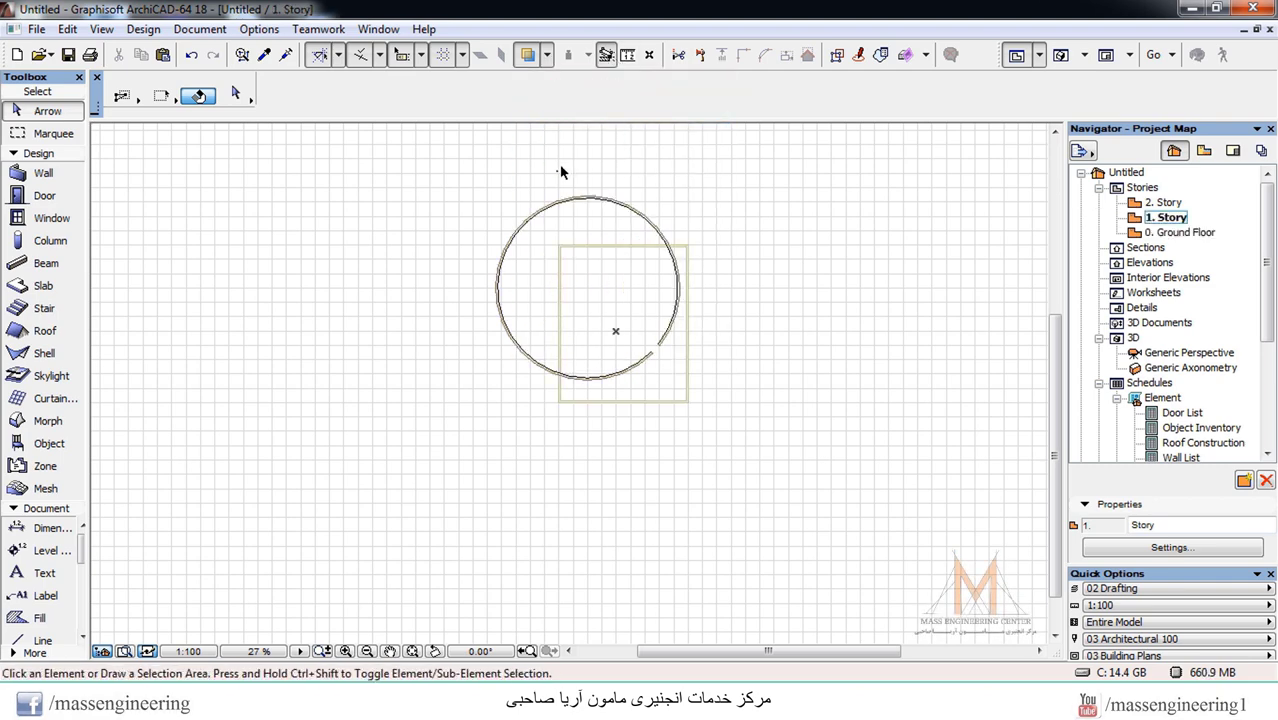
Toggle the trace reference off and on in 1. Story, and rebuild the Ground Floor reference
left_click(528, 55)
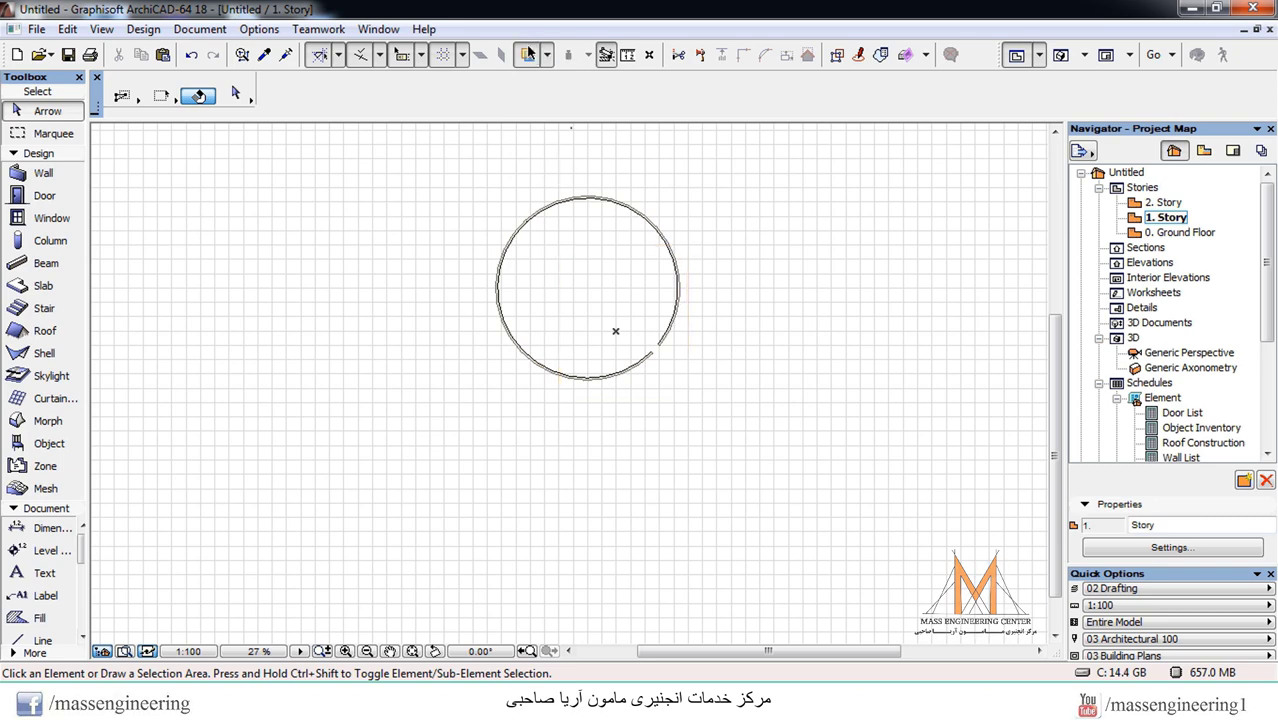
left_click(528, 55)
left_click(547, 55)
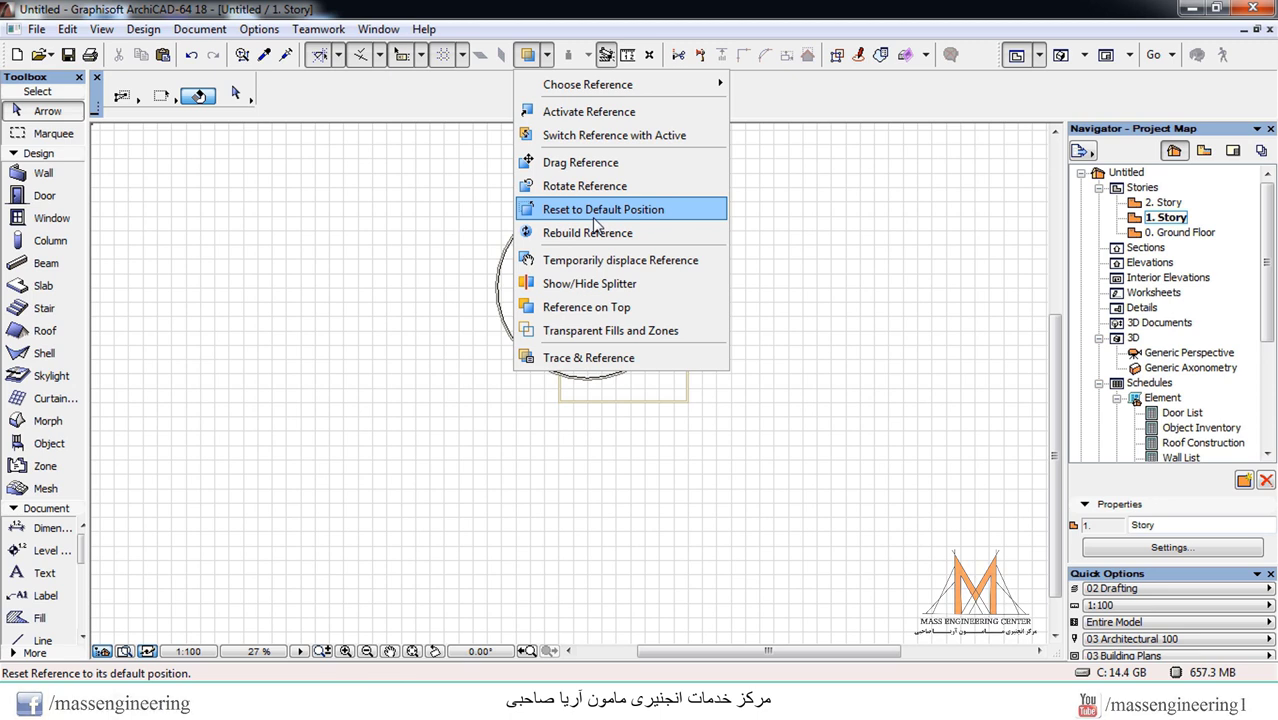
left_click(577, 231)
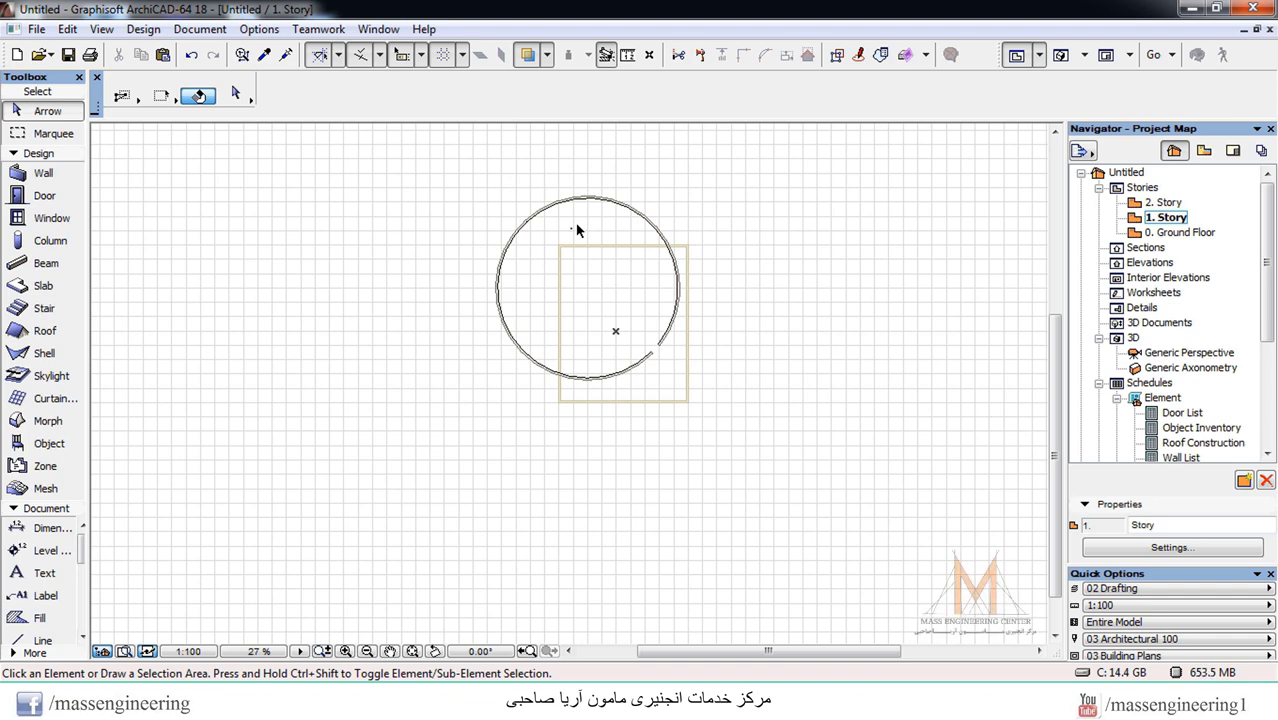
Temporarily displace the Ground Floor reference to view its square walls away from the circular wall
left_click(529, 54)
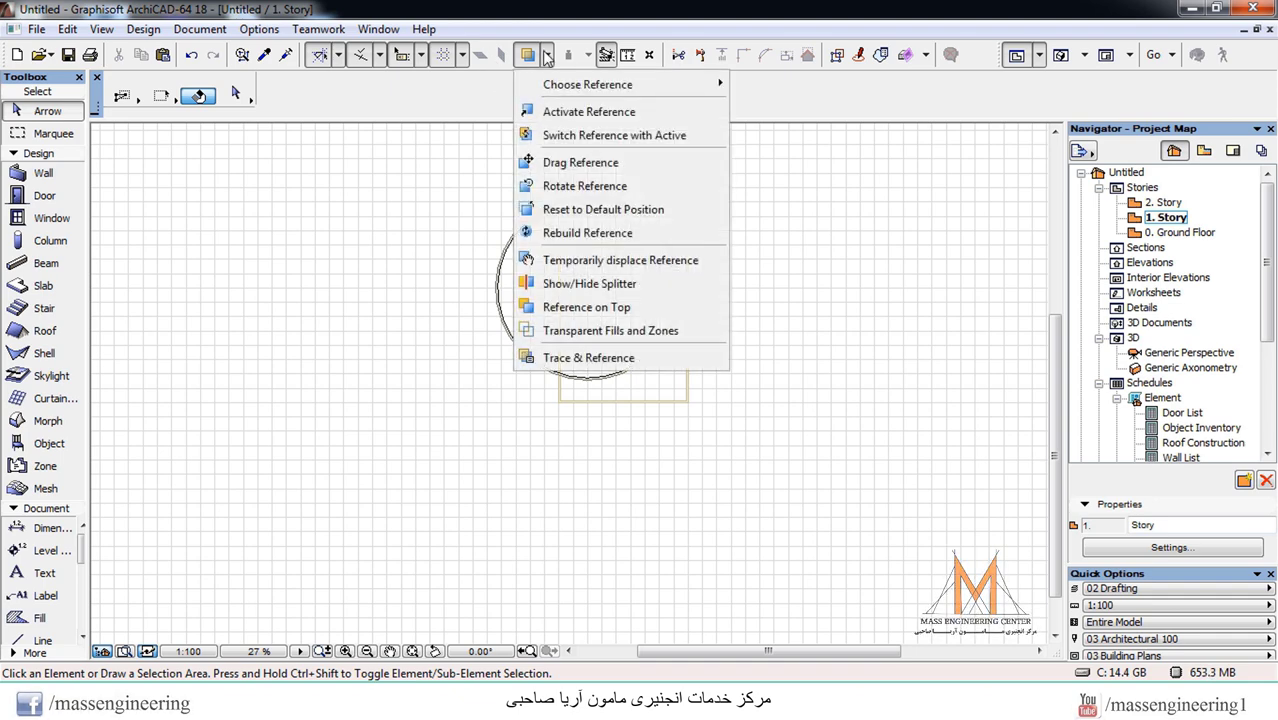
left_click(642, 262)
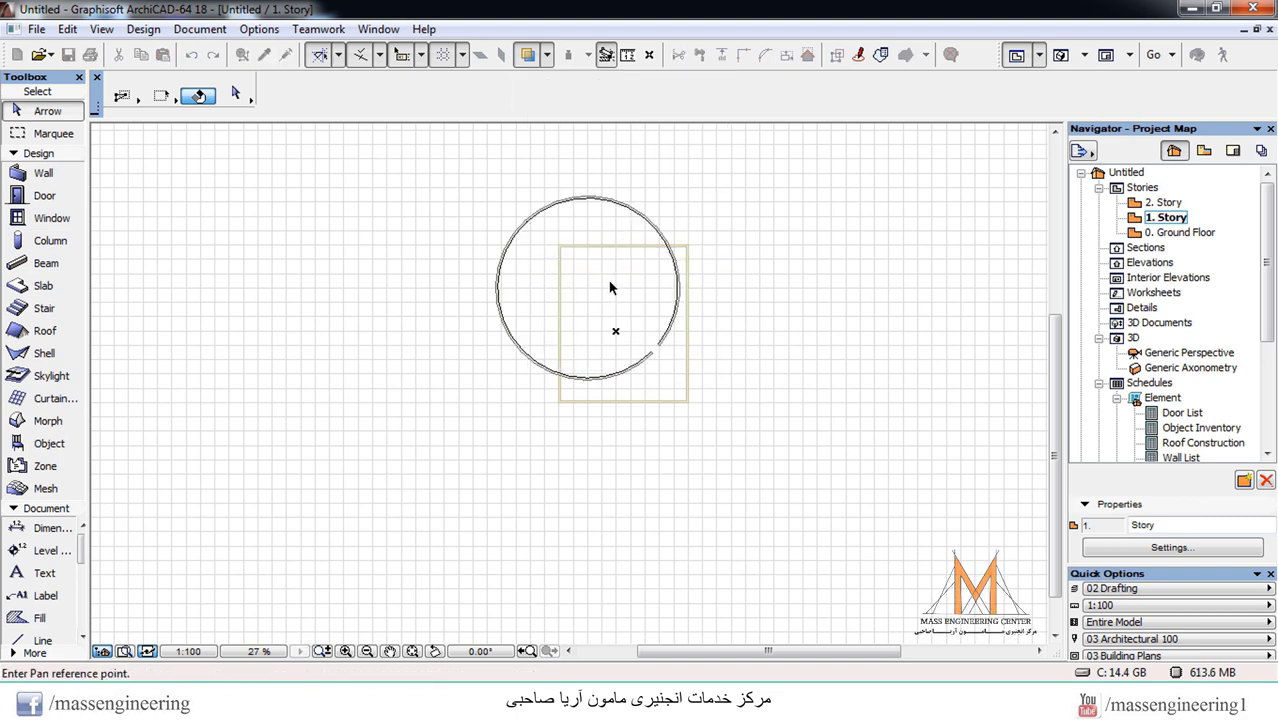
left_click(615, 288)
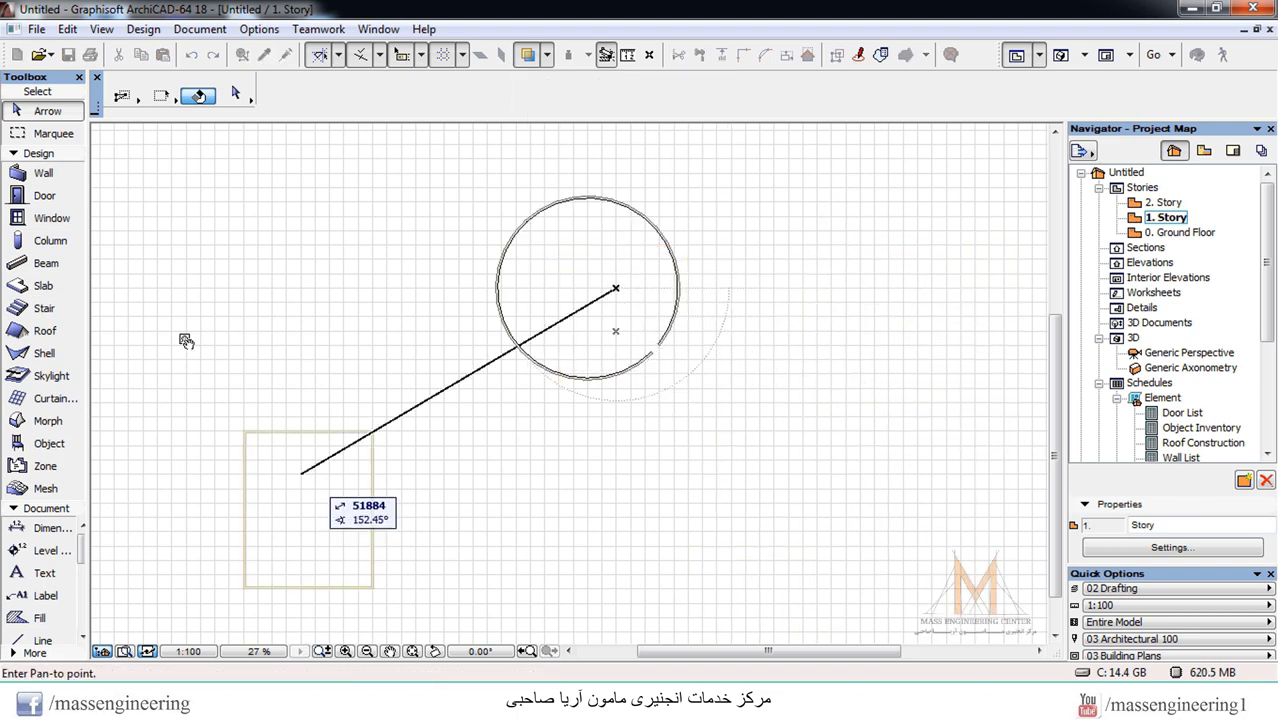
left_click(927, 194)
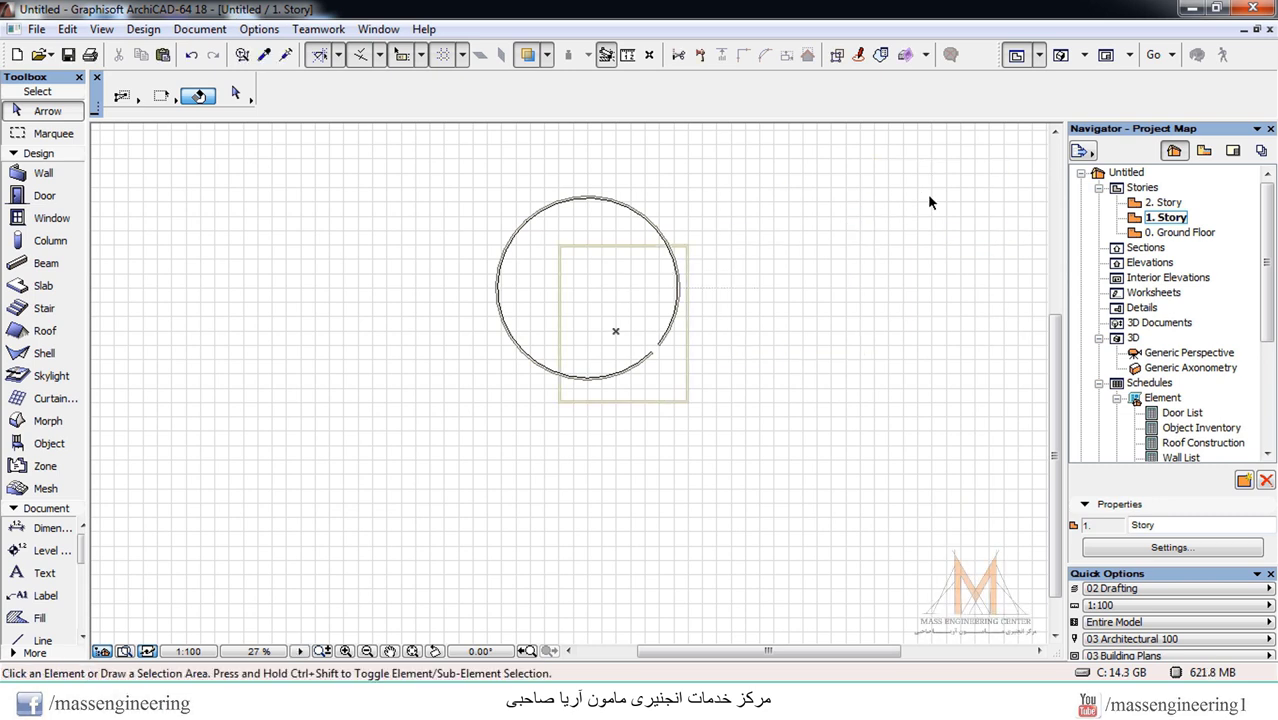
Show the reference splitter and sweep it vertically and horizontally across the plan to reveal the Ground Floor reference
left_click(546, 55)
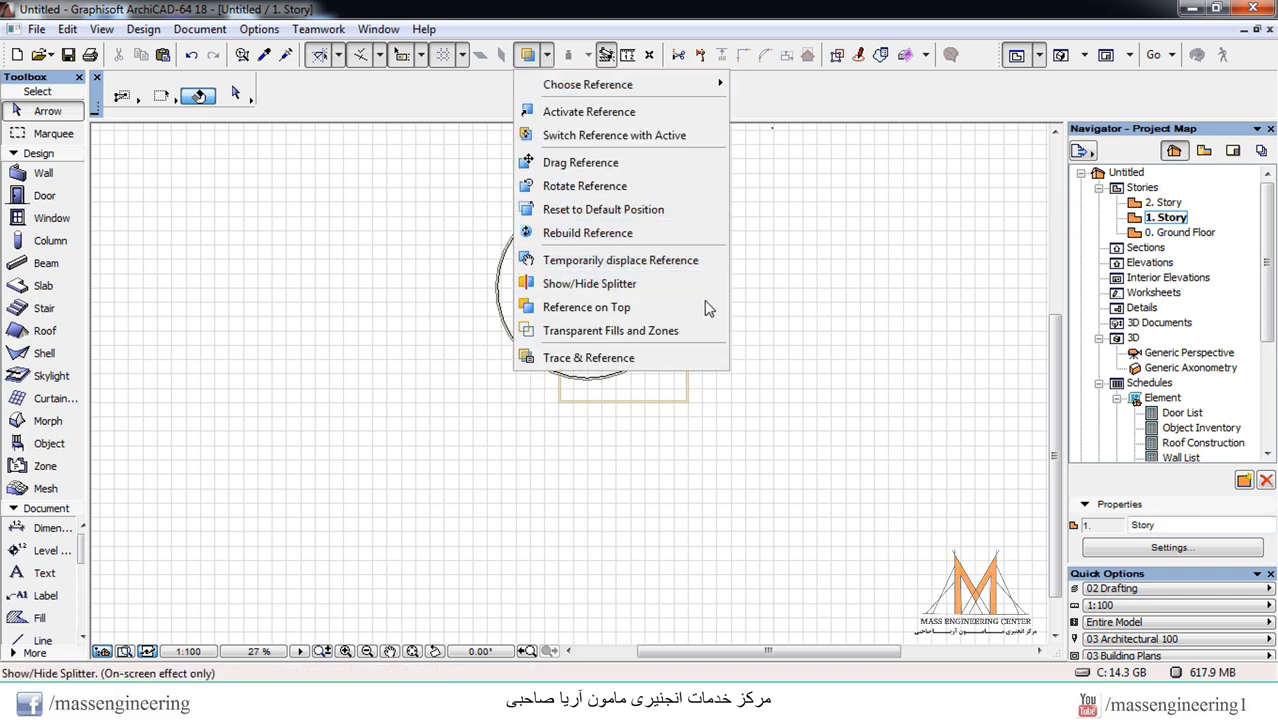
left_click(608, 285)
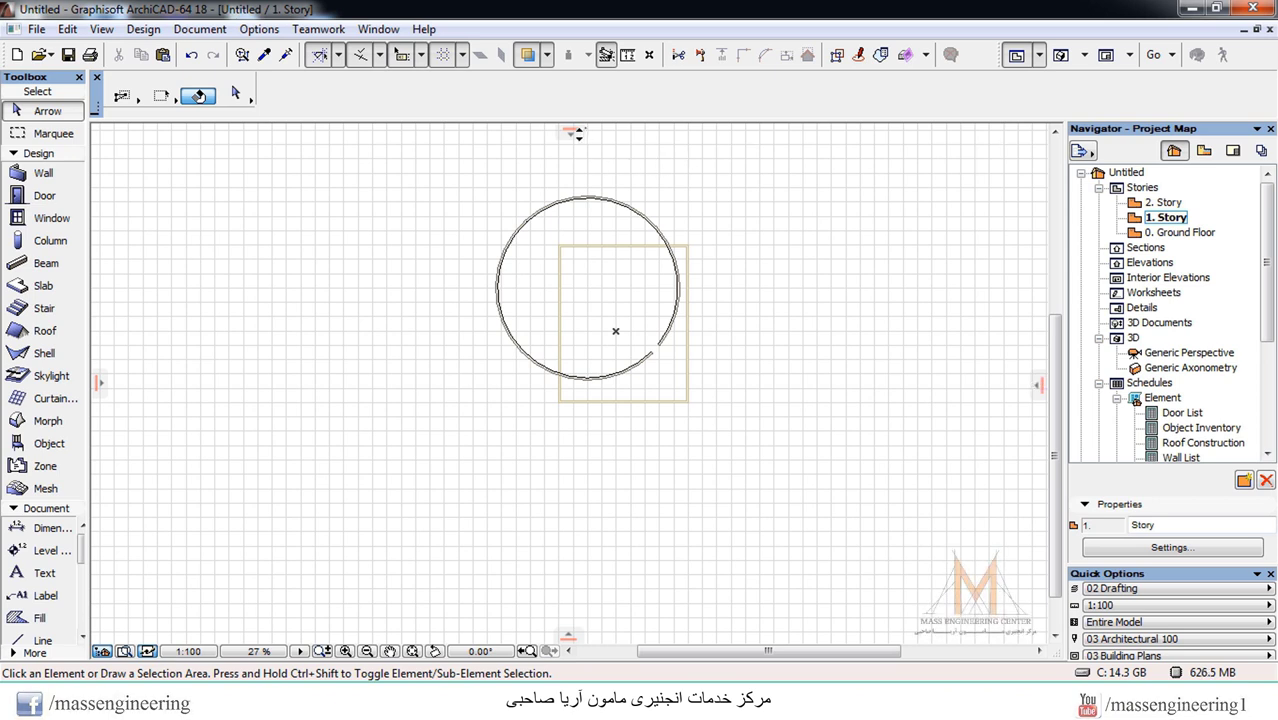
mouse_move(571, 131)
left_mouse_down()
mouse_move(579, 434)
mouse_move(595, 453)
mouse_move(611, 446)
left_mouse_up()
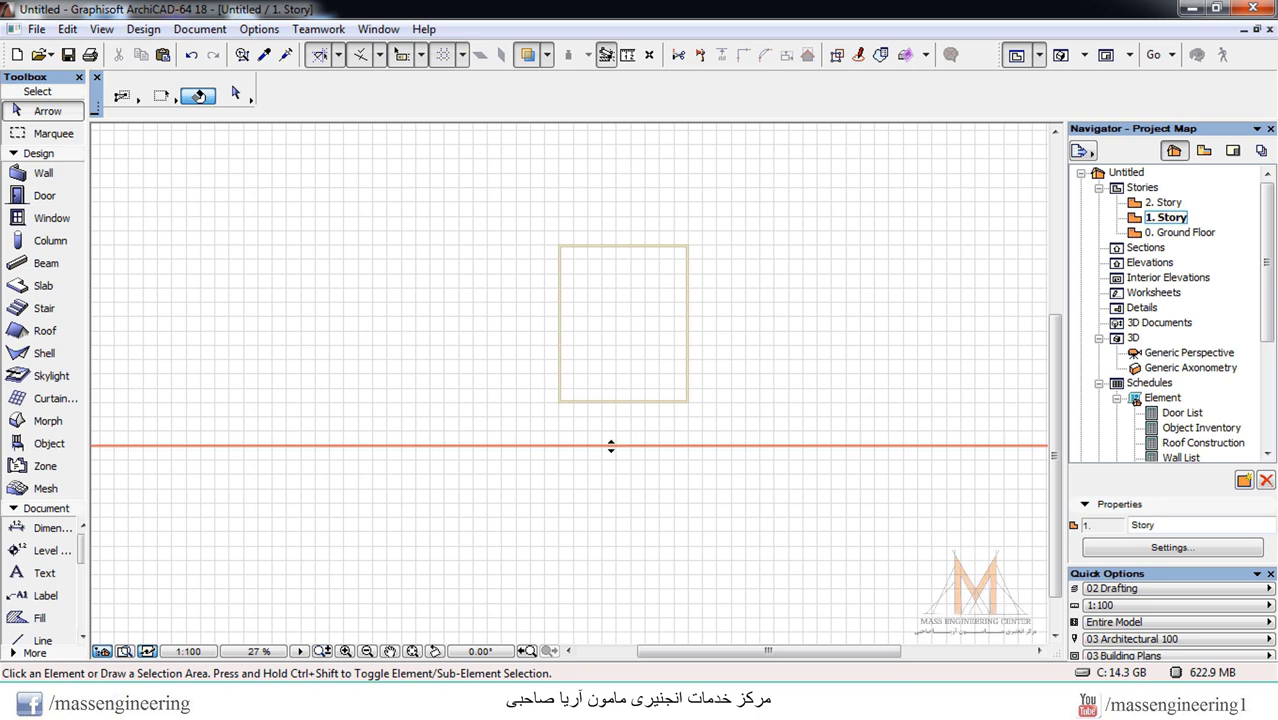
left_click_drag(611, 446, 617, 526)
left_click_drag(1036, 373, 807, 403)
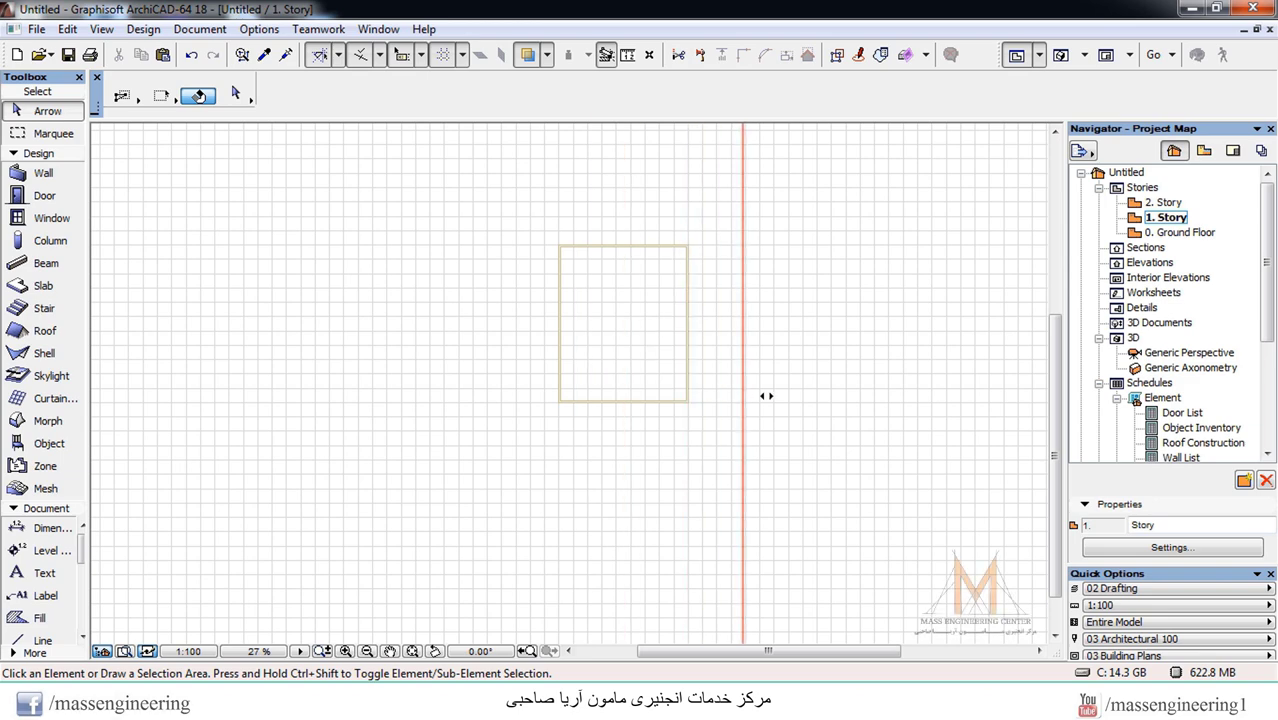
left_click(615, 390)
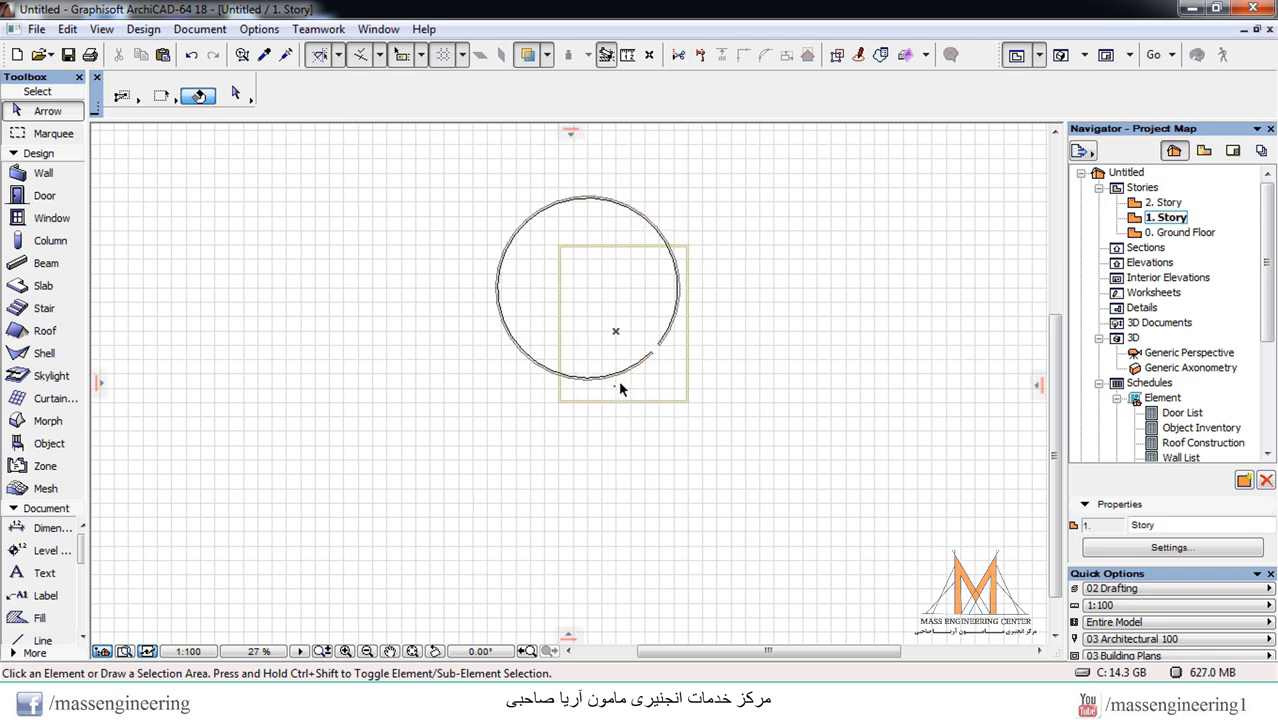
Try the Reference on Top option and examine up close where the circular wall crosses the square
left_click(546, 56)
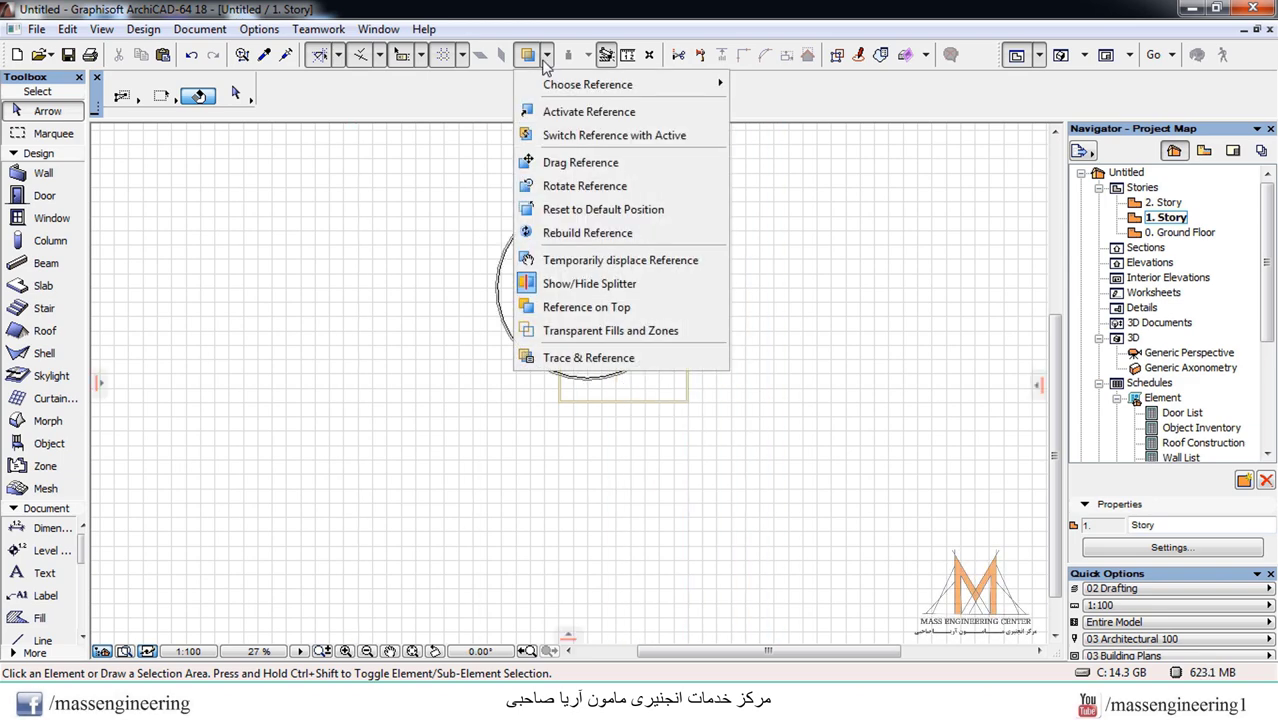
left_click(620, 307)
scroll(672, 277, "up", 8)
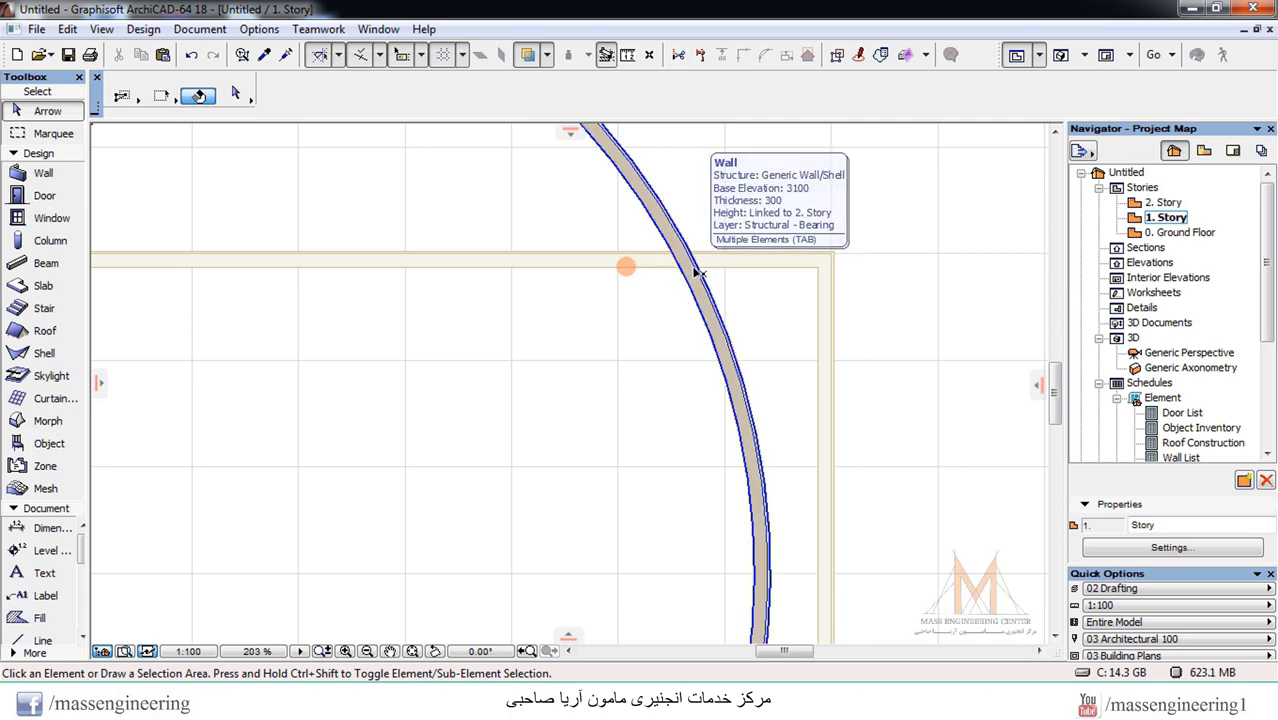
scroll(698, 276, "down", 2)
scroll(698, 279, "down", 4)
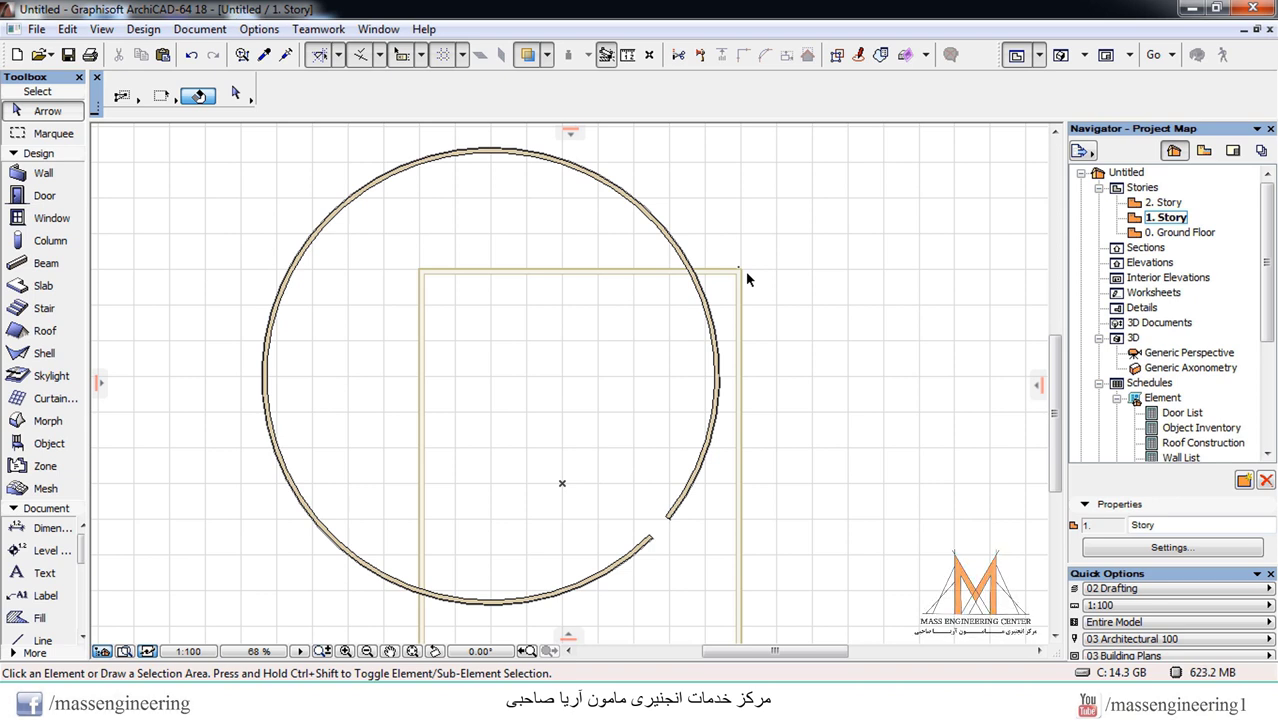
Display the Ground Floor reference on top of the circular wall and examine both wall crossings up close
left_click(547, 55)
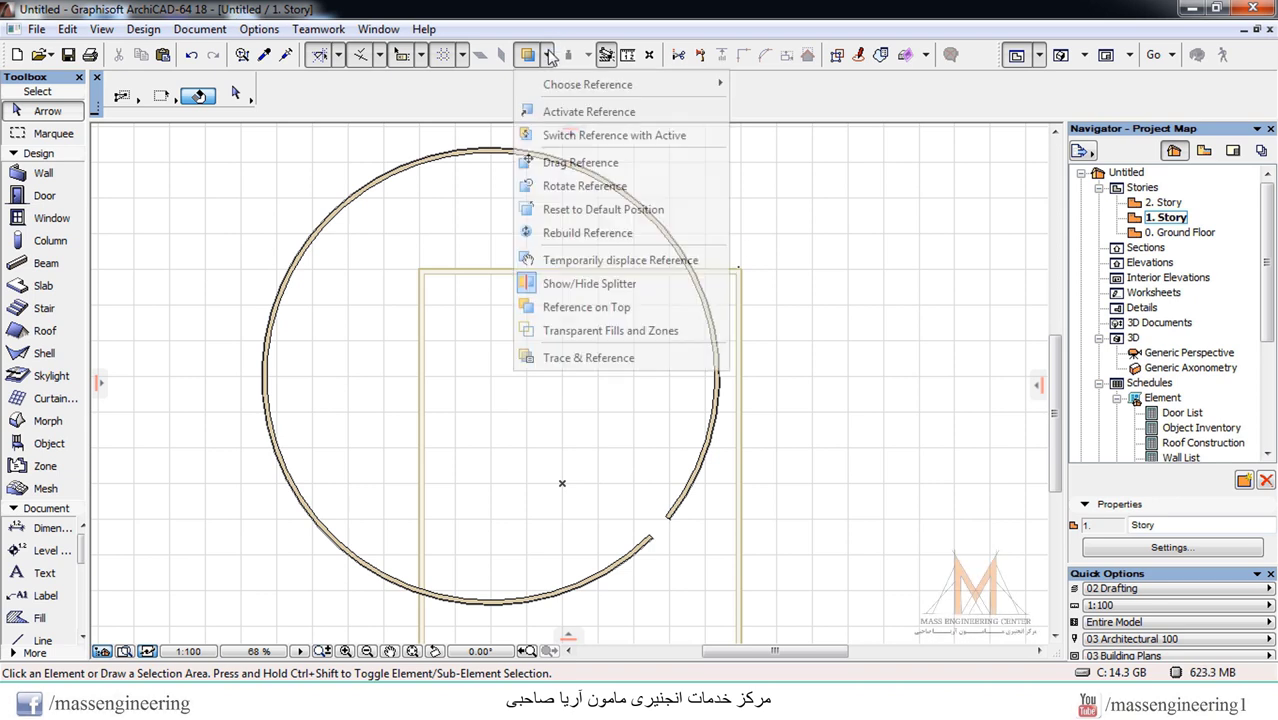
left_click(590, 307)
scroll(667, 279, "up", 3)
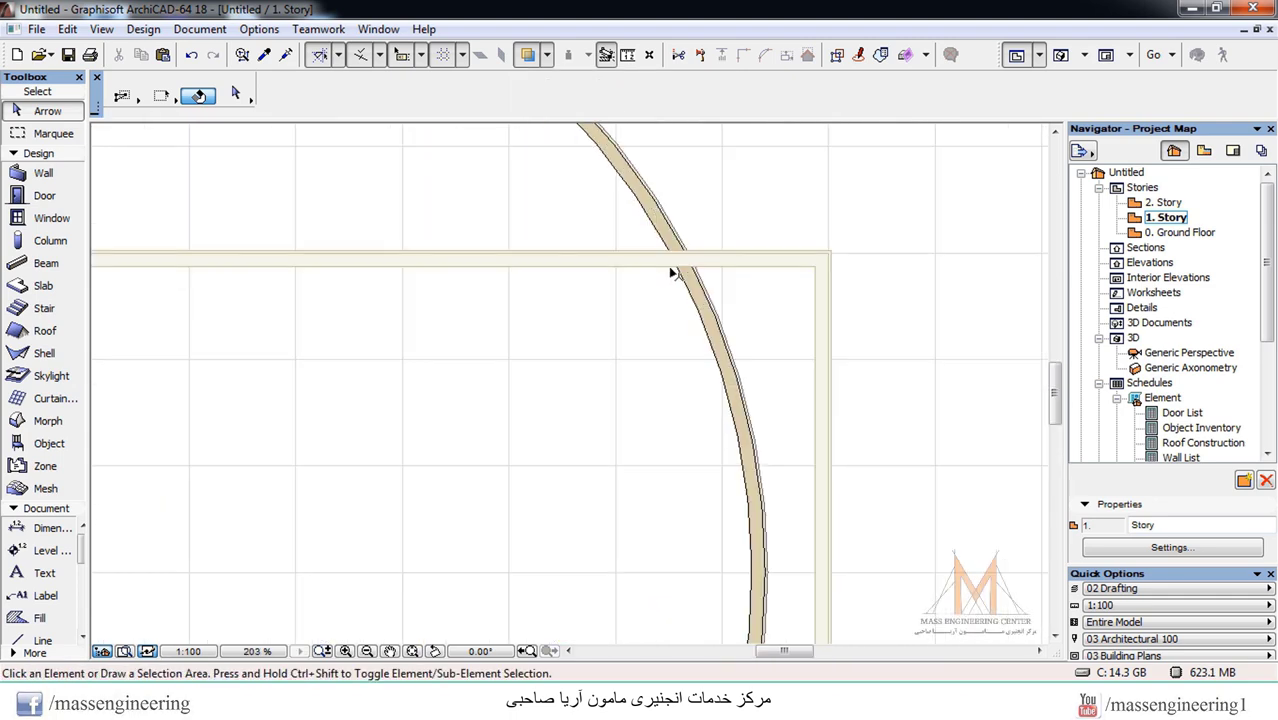
scroll(664, 230, "down", 3)
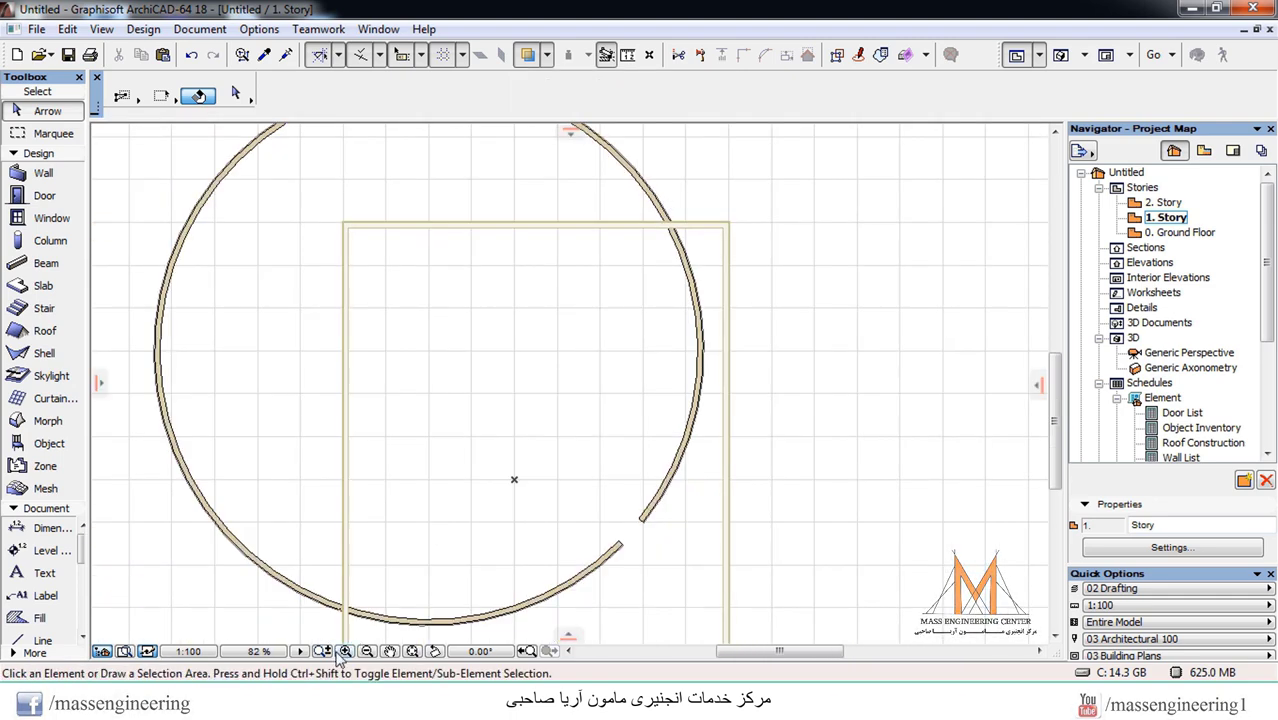
scroll(343, 628, "up", 4)
scroll(343, 622, "up", 1)
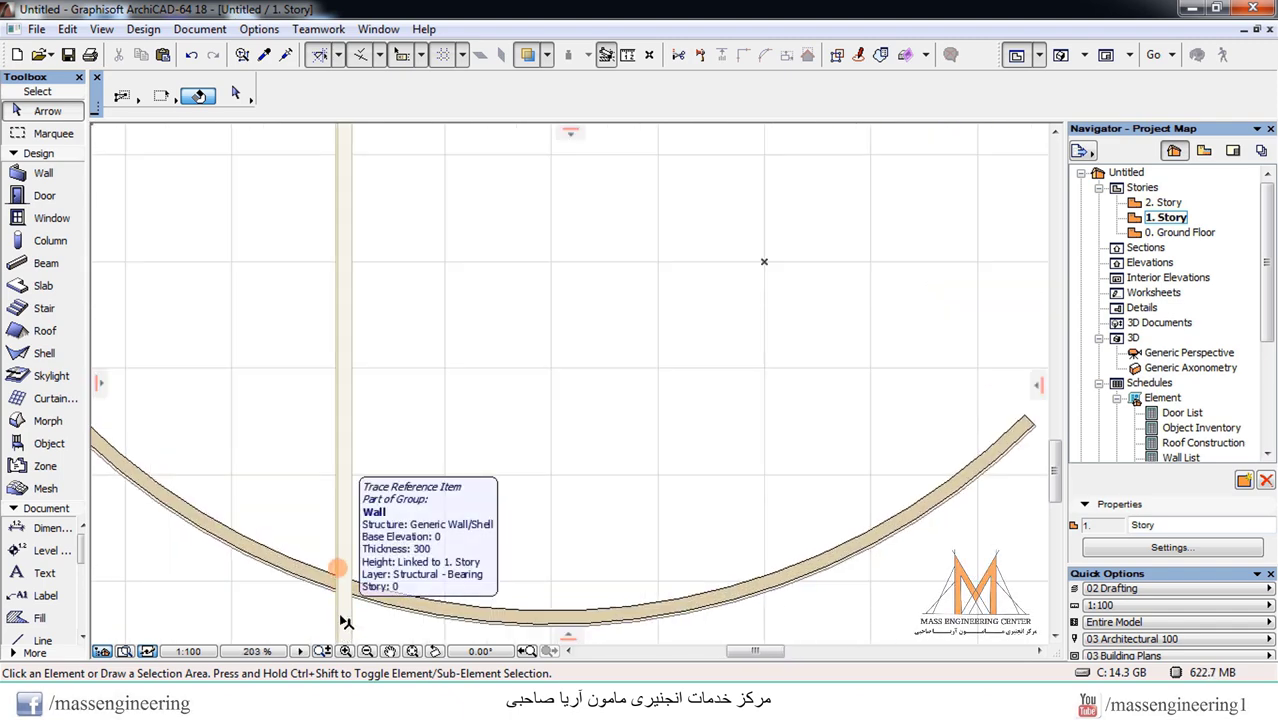
scroll(343, 622, "down", 5)
left_click(336, 476)
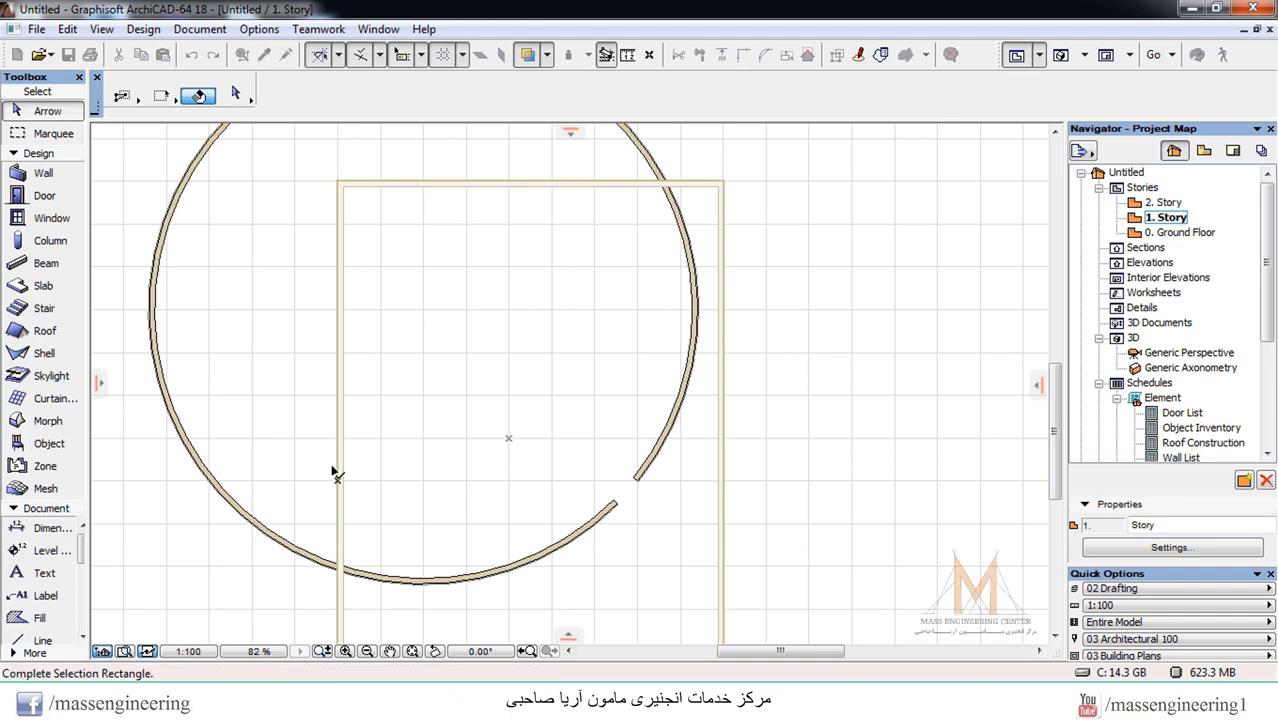
left_click(353, 391)
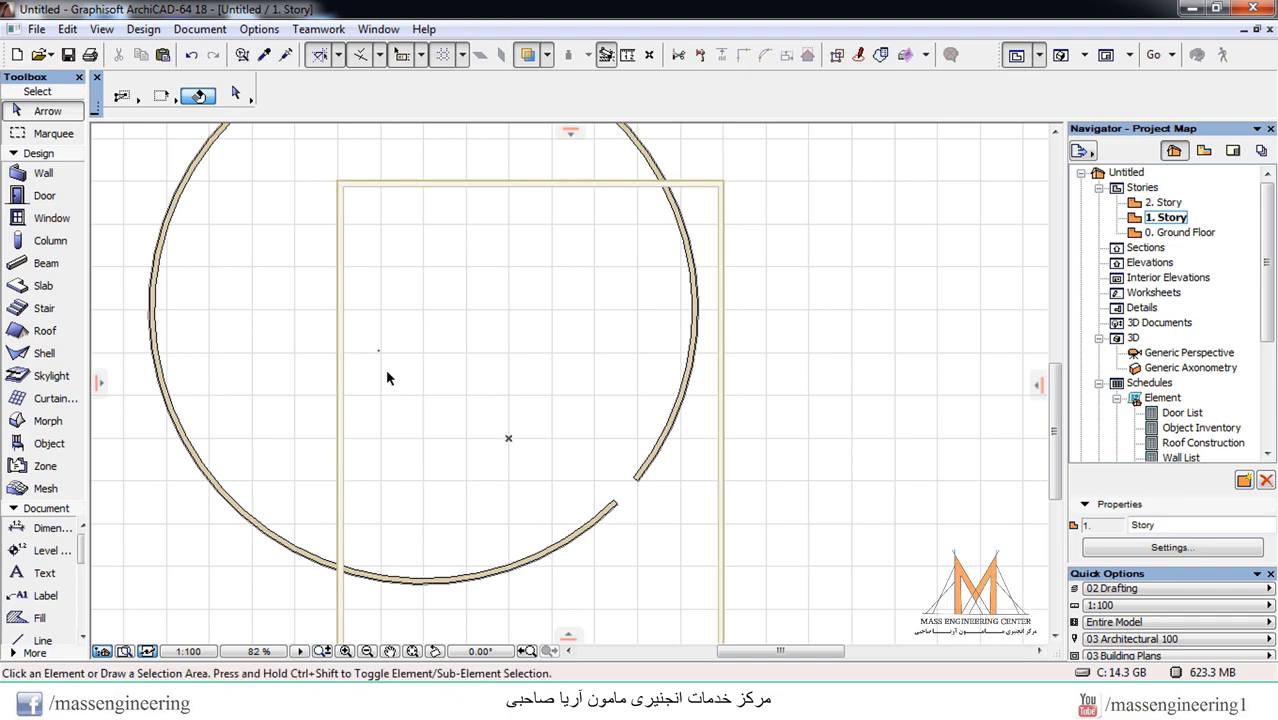
Place a triangular zone outside the square on 1. Story, and toggle Transparent Fills and Zones on and off
left_click(547, 55)
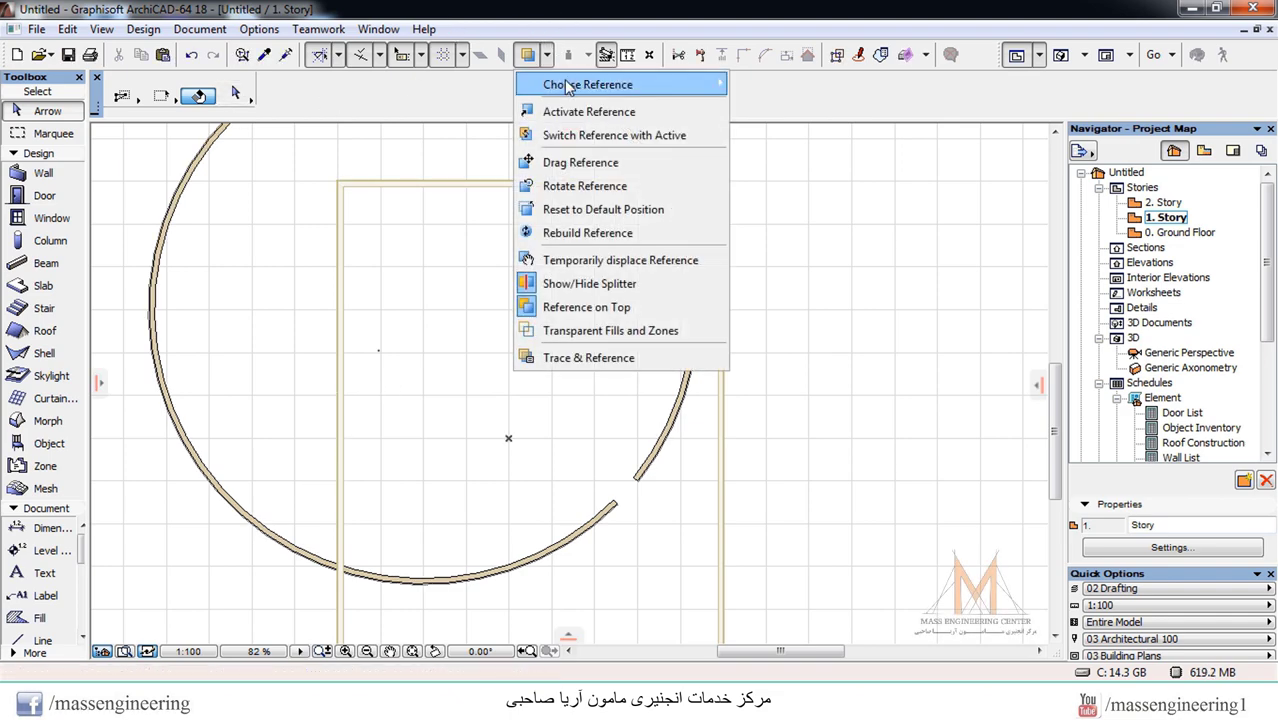
mouse_move(553, 90)
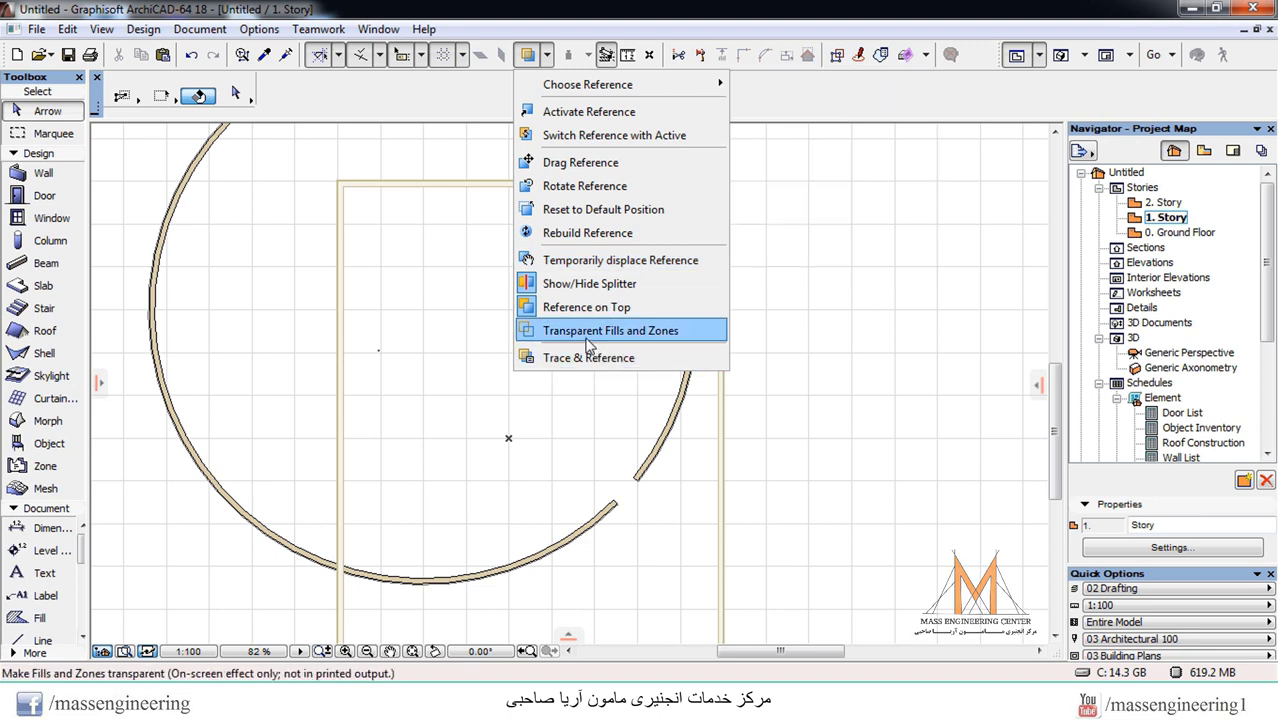
left_click(712, 374)
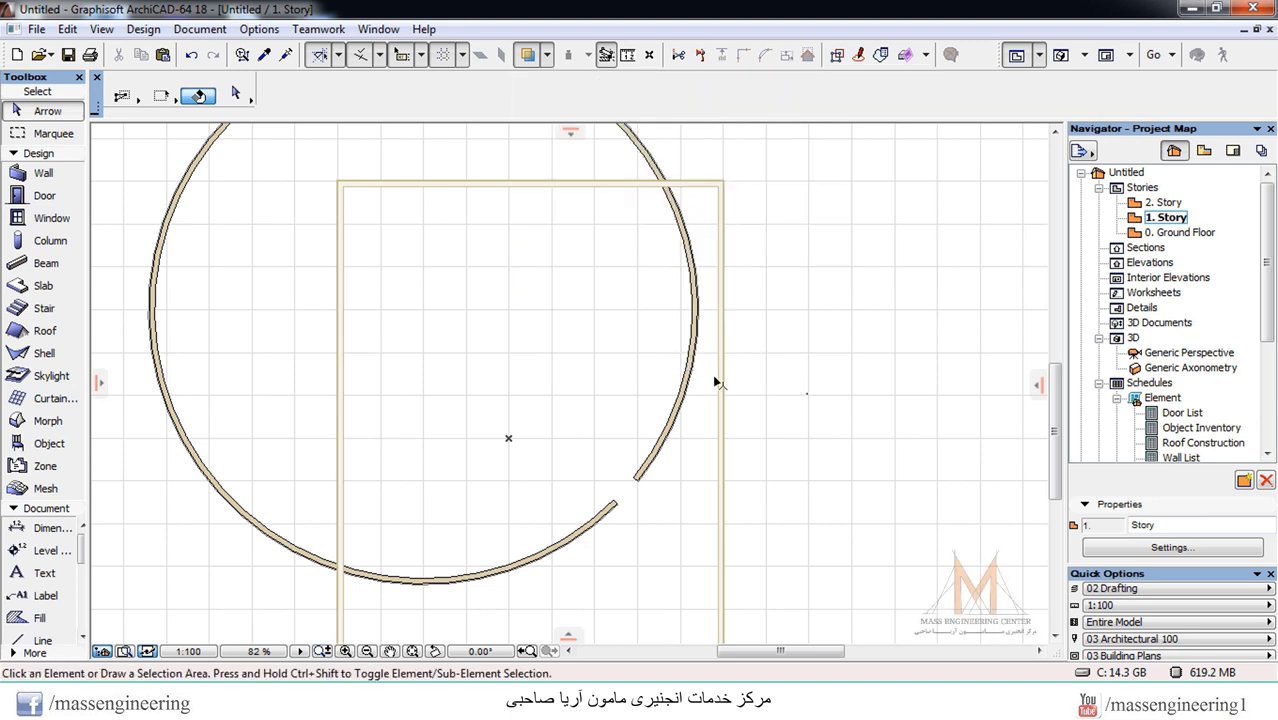
left_click(40, 466)
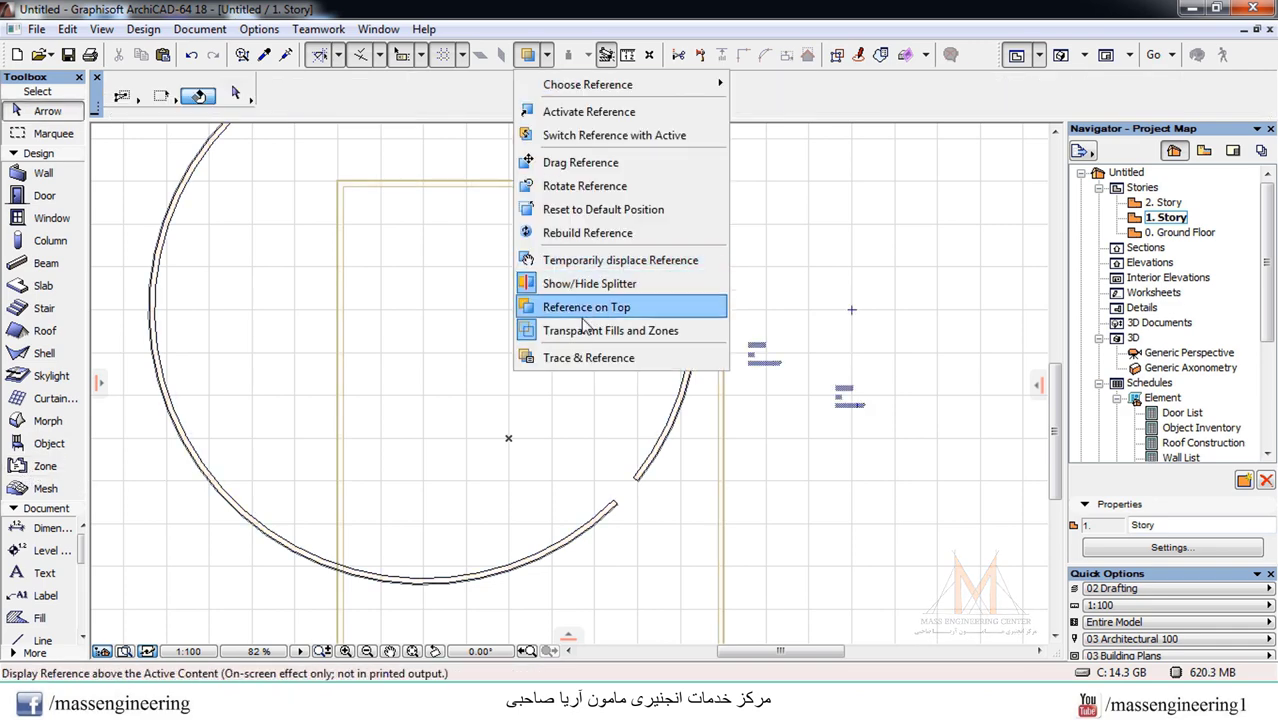
left_click(590, 330)
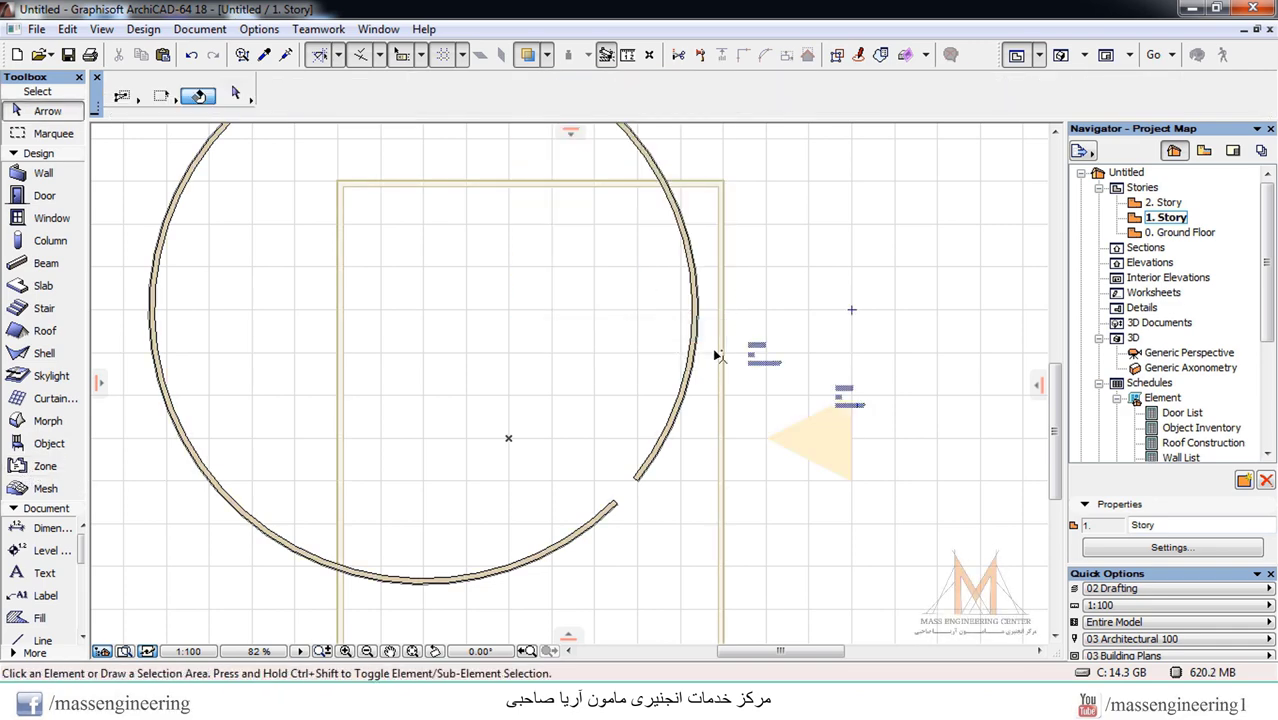
Change the triangular zone's category to 2 Office, dismissing its selection settings without changes
left_click(802, 434)
right_click(822, 432)
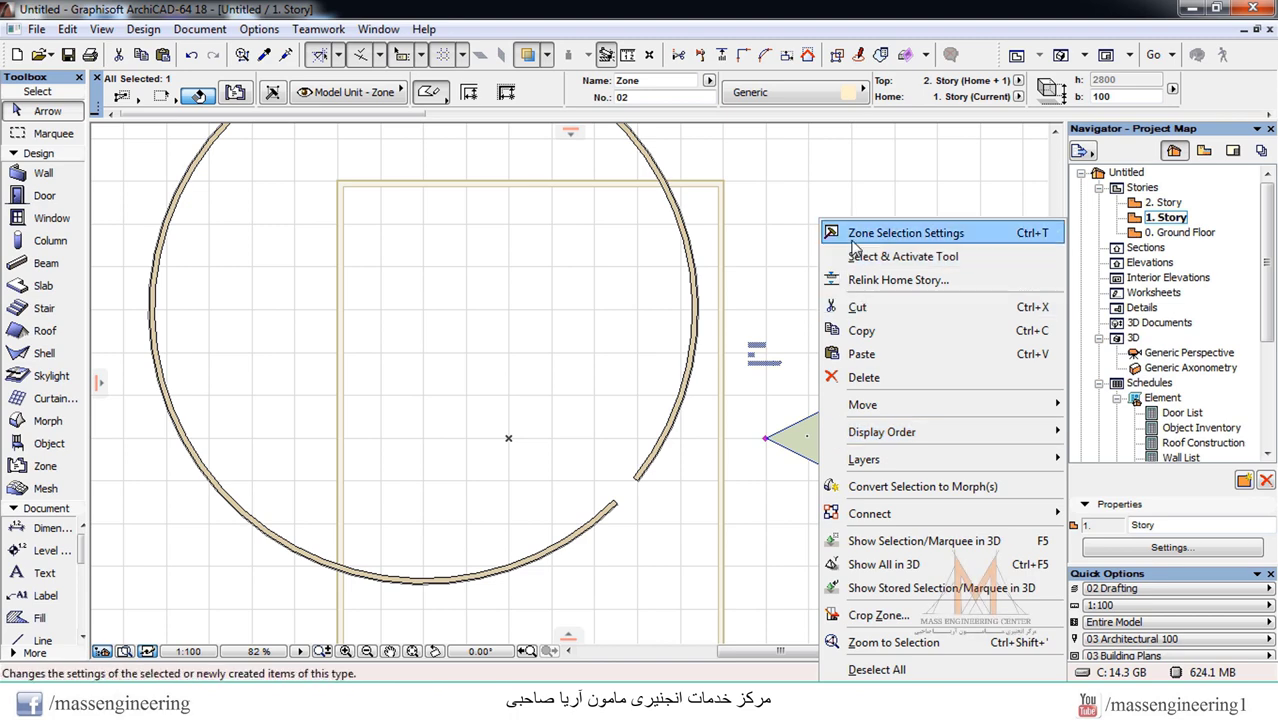
left_click(790, 231)
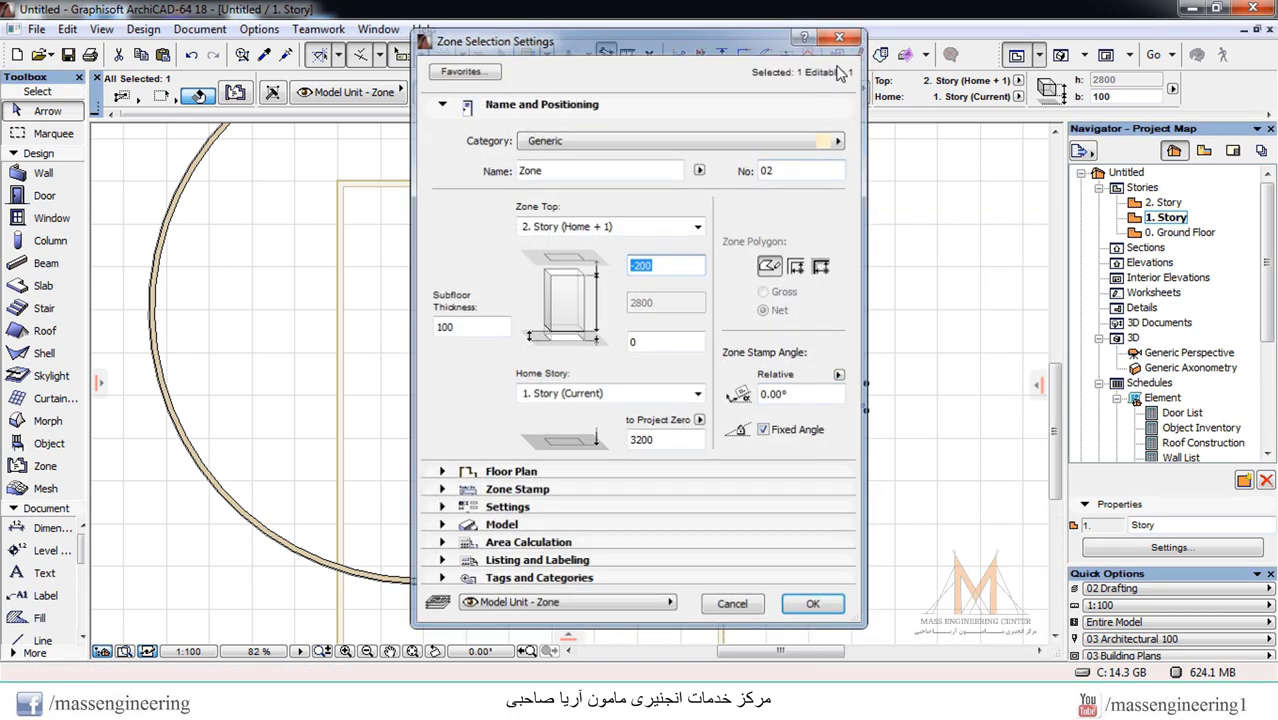
left_click(835, 40)
left_click(836, 96)
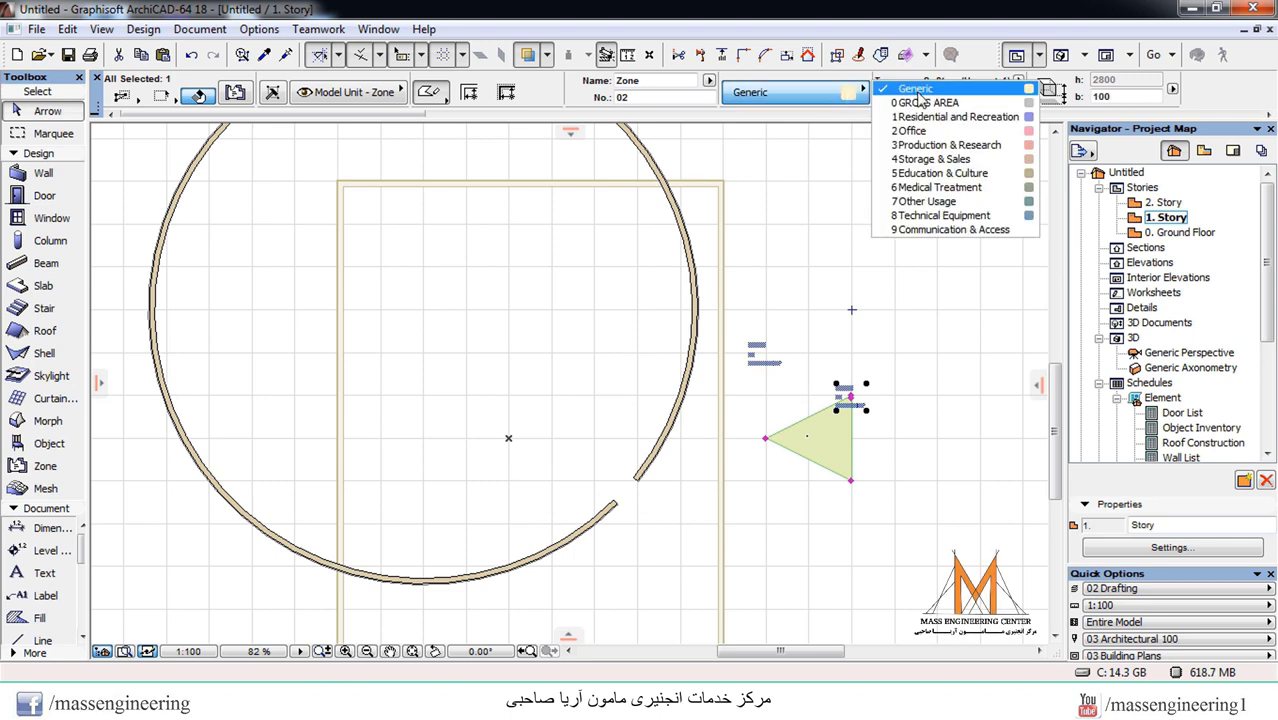
left_click(987, 131)
left_click(862, 306)
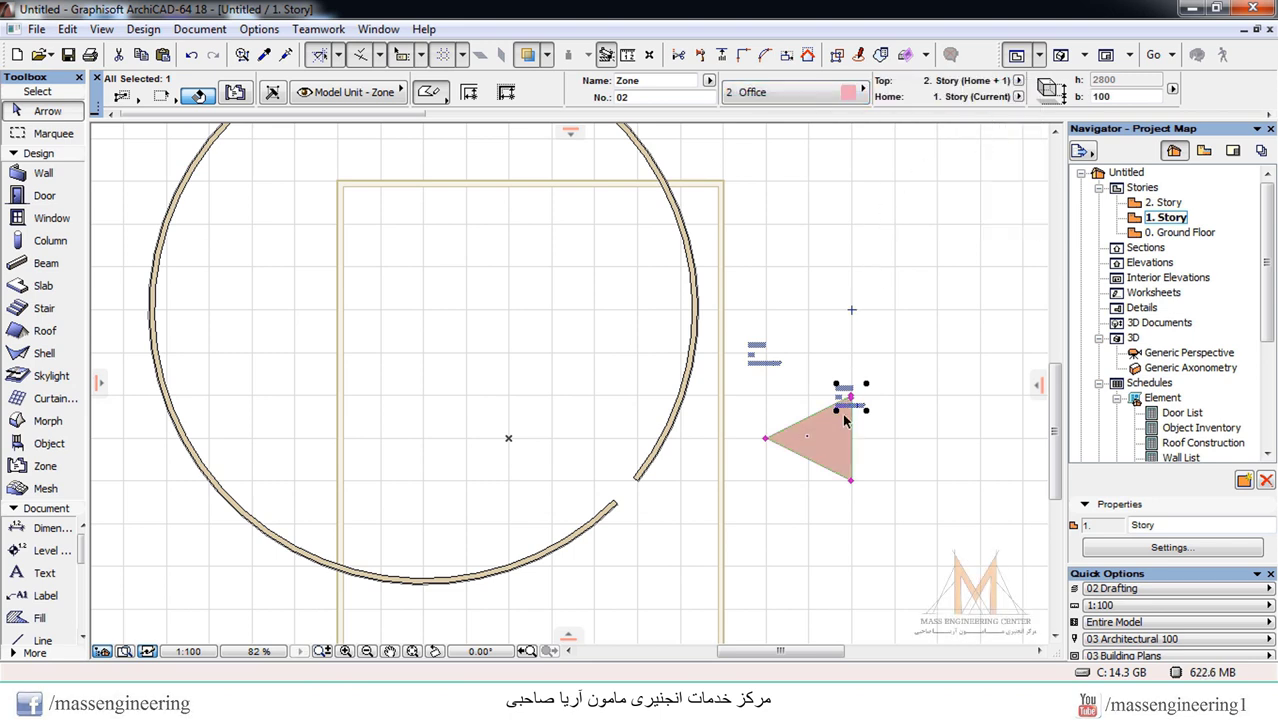
left_click(893, 305)
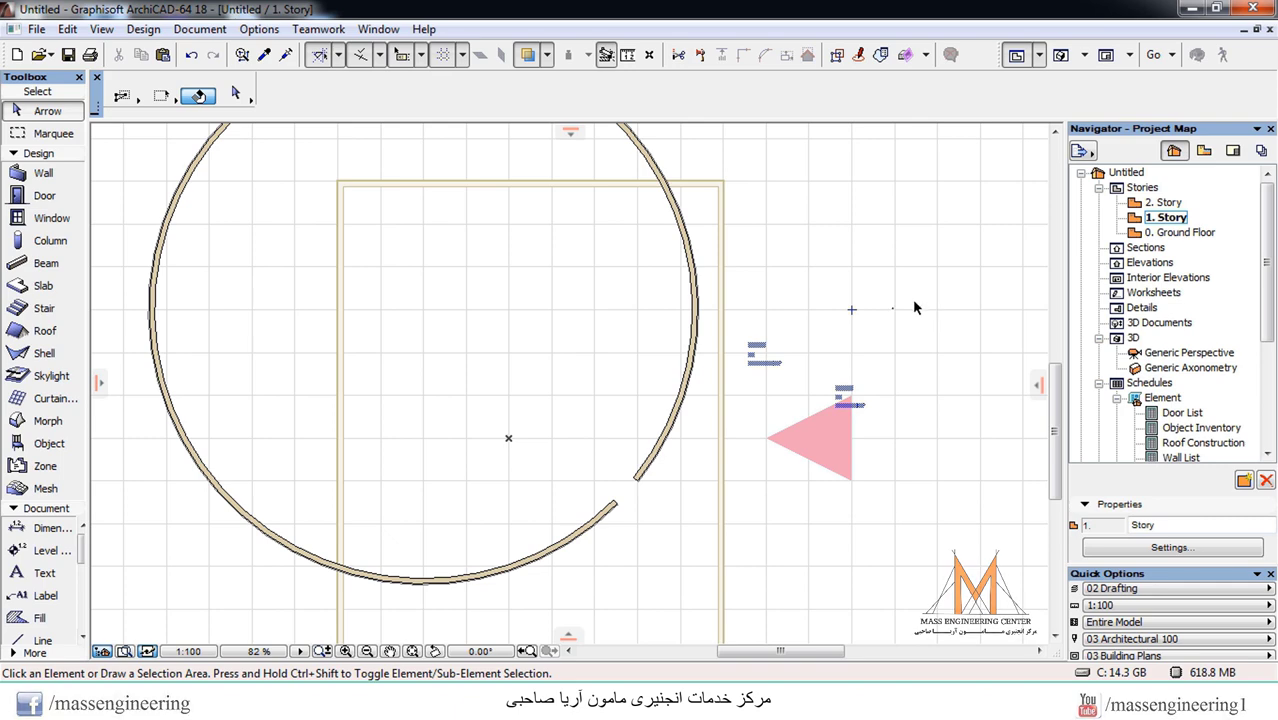
Turn on Transparent Fills and Zones, and review the options of the Trace & Reference palette beside the walls
left_click(547, 55)
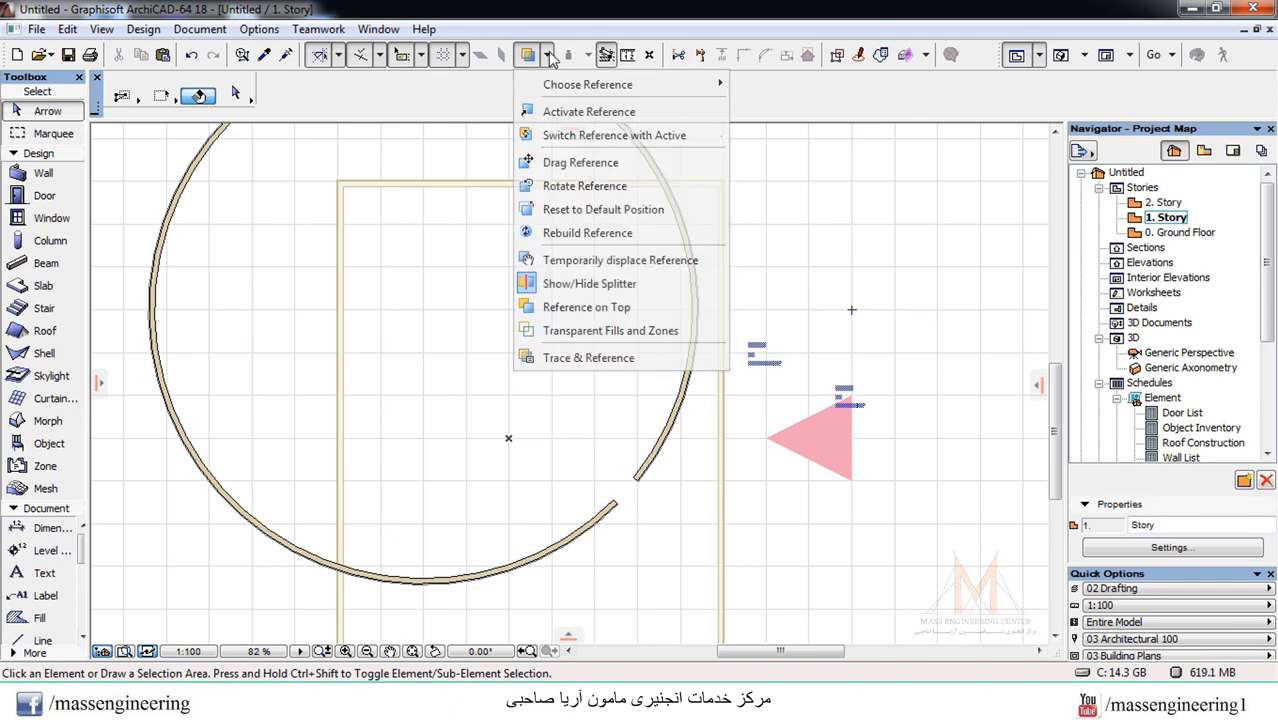
left_click(578, 340)
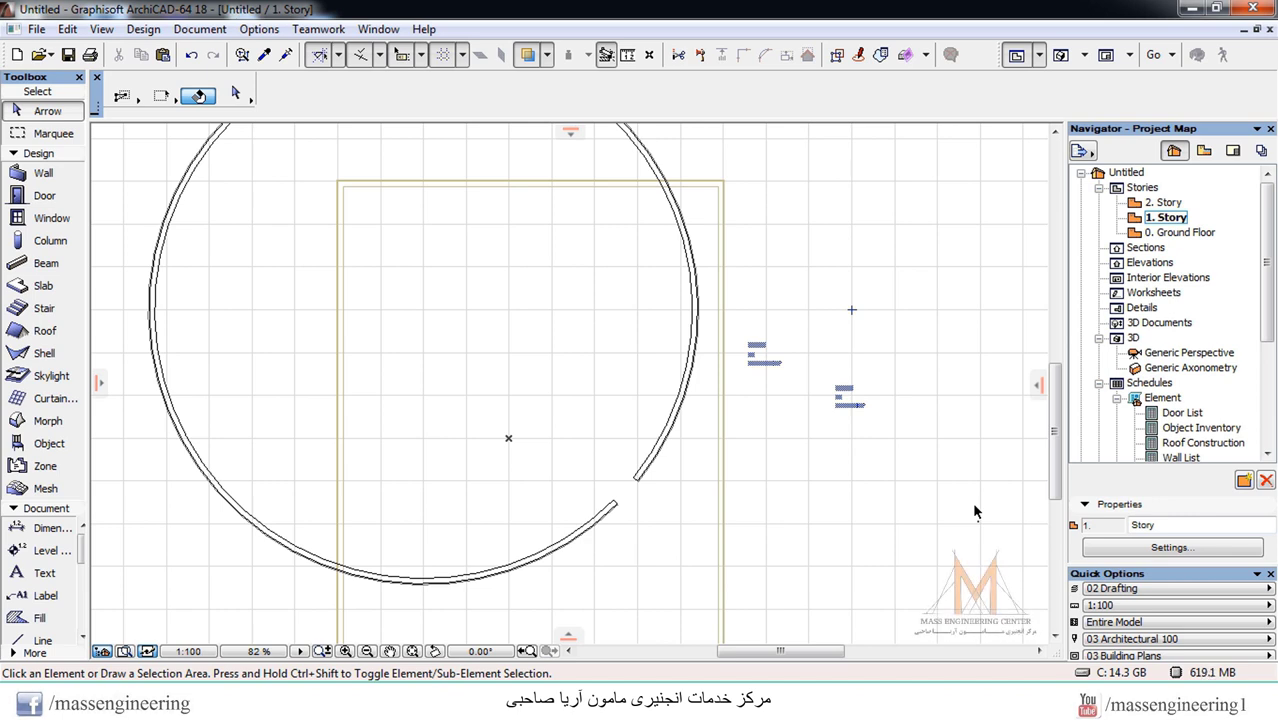
left_click(548, 55)
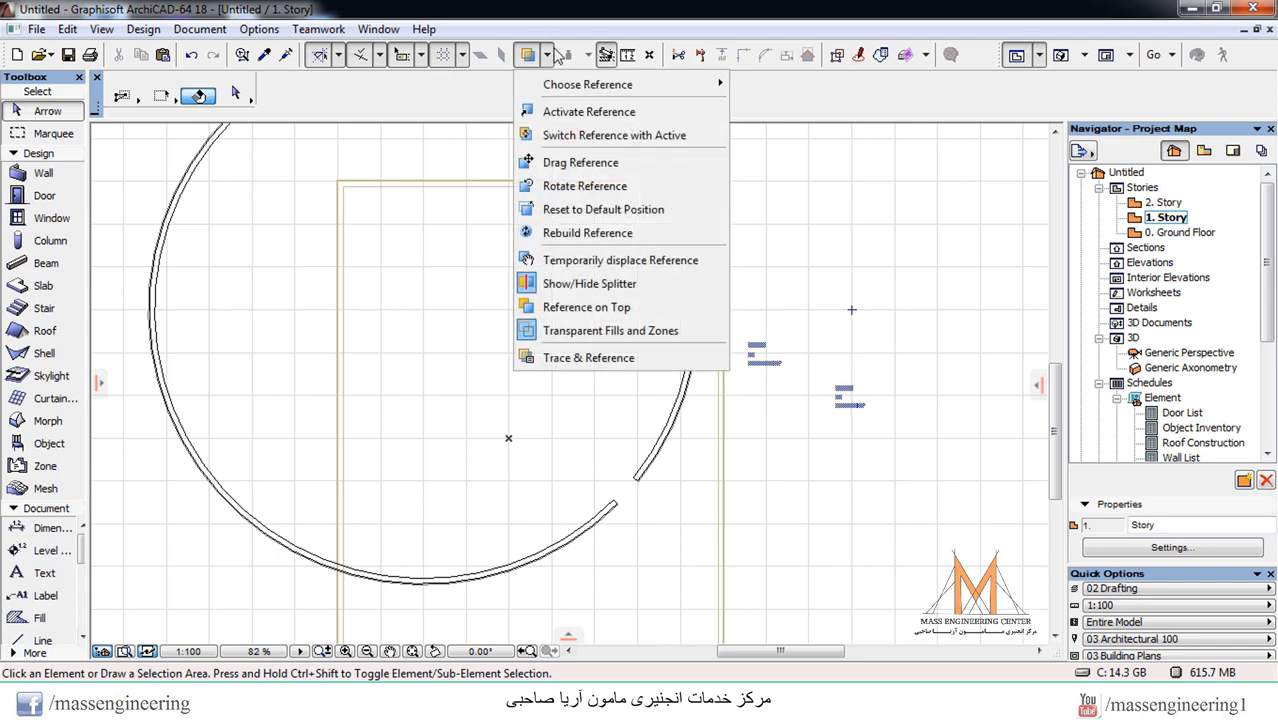
left_click(597, 358)
left_click_drag(630, 263, 940, 225)
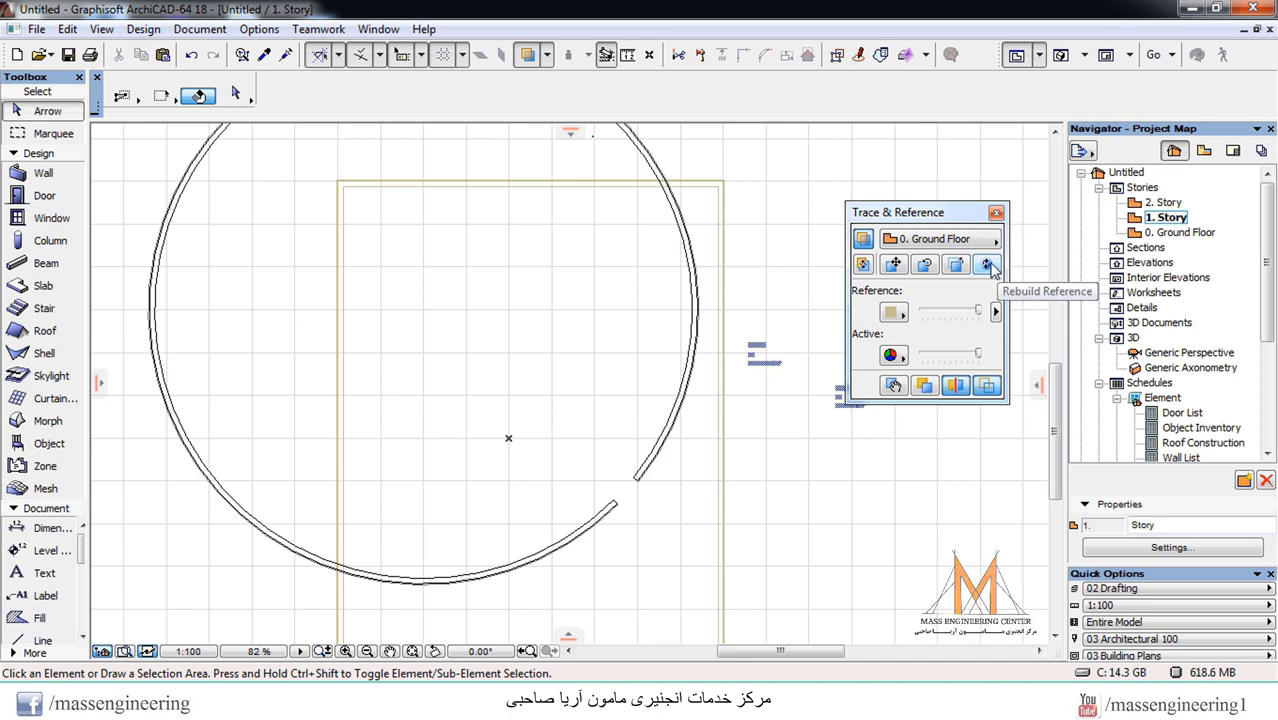
left_click(996, 213)
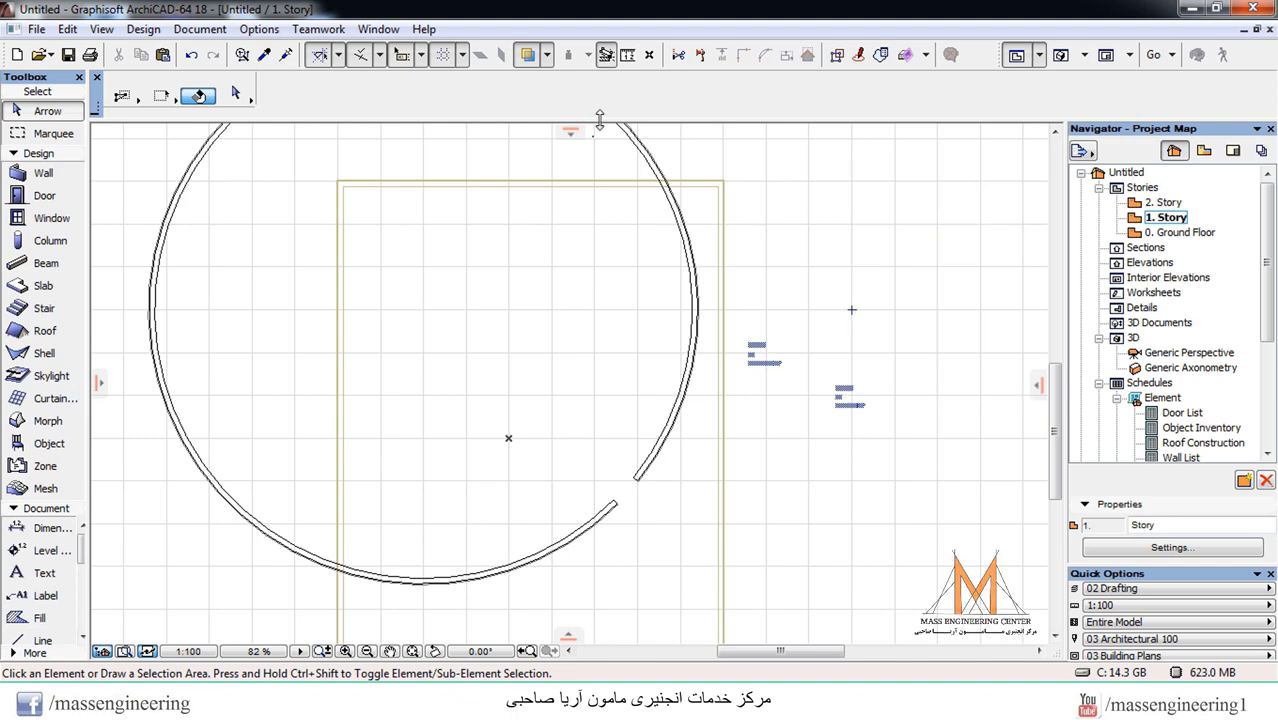